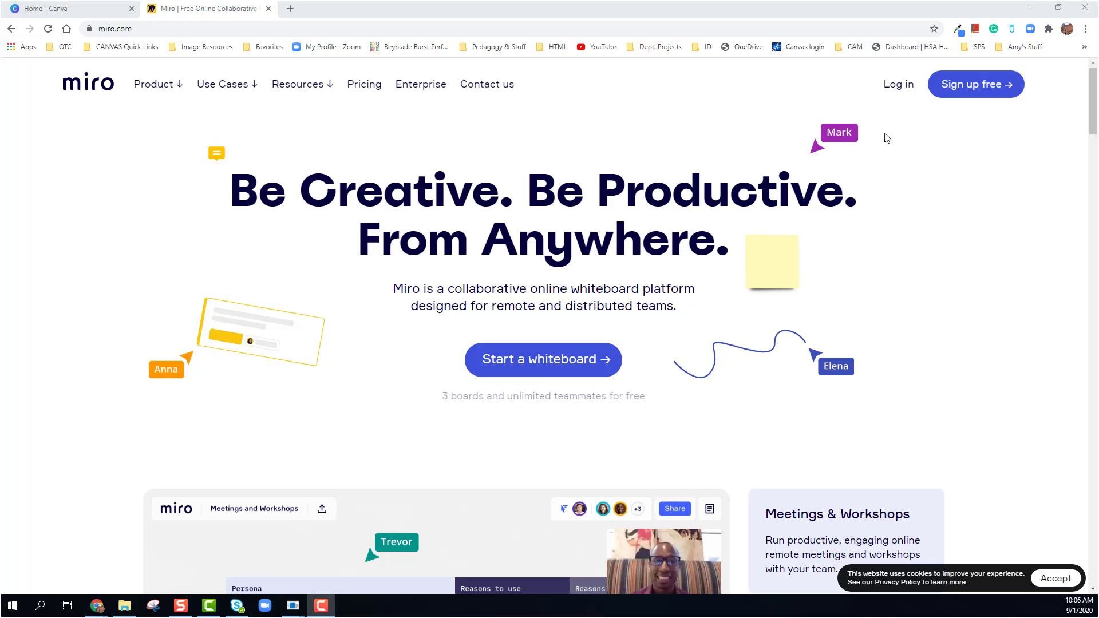
Sign in to Miro with the school Google account
click(899, 84)
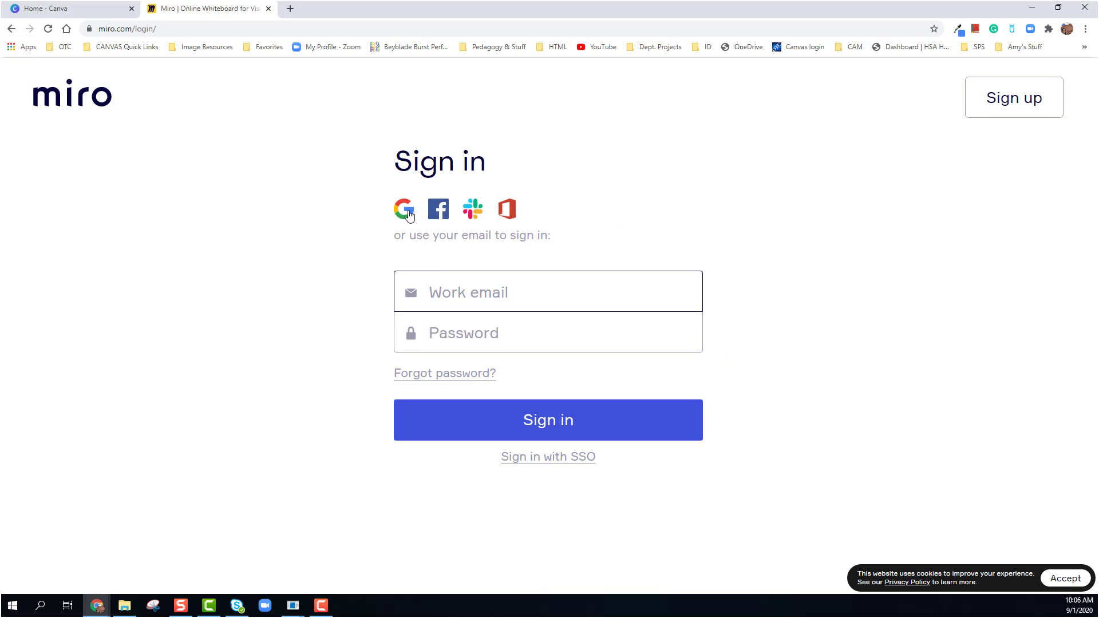
click(406, 213)
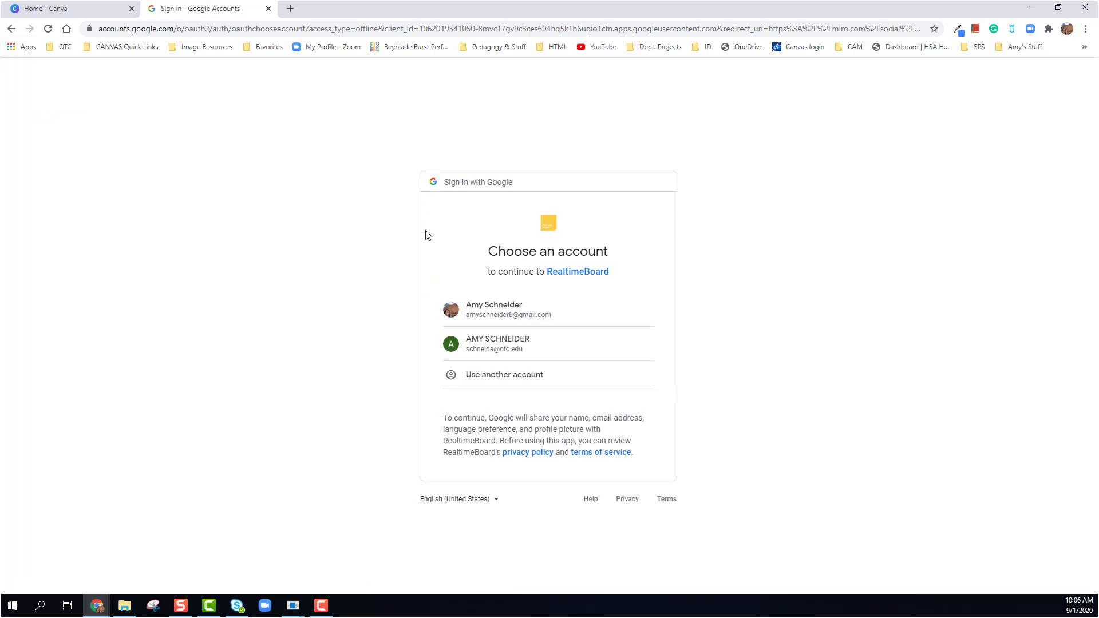
click(481, 357)
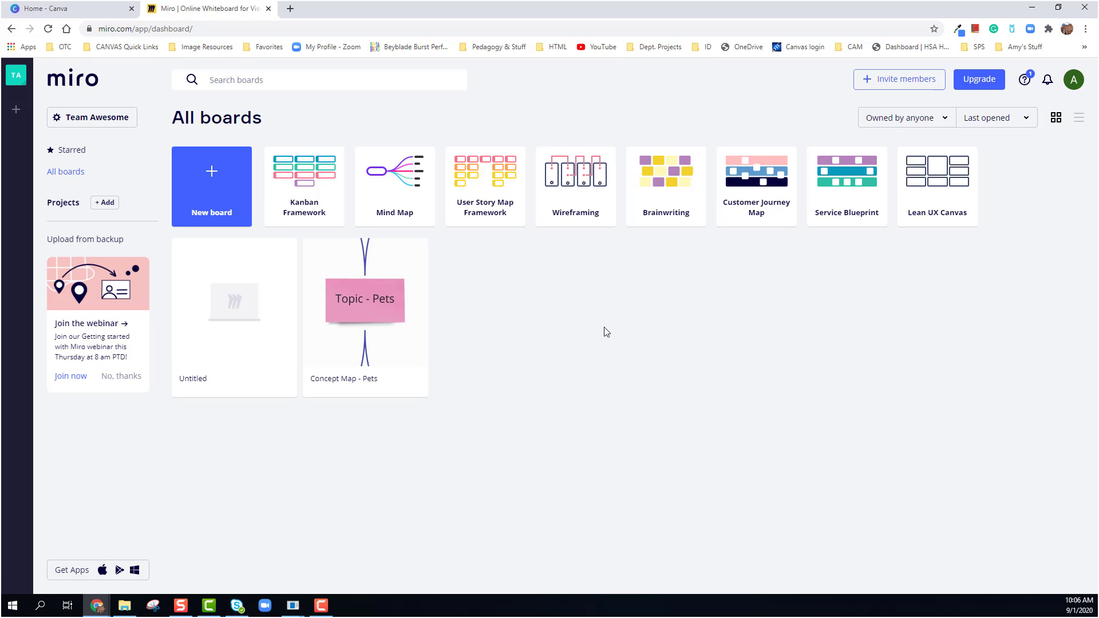
Create a new shared board and add the S.C.A.M.P.E.R. template to it
click(206, 208)
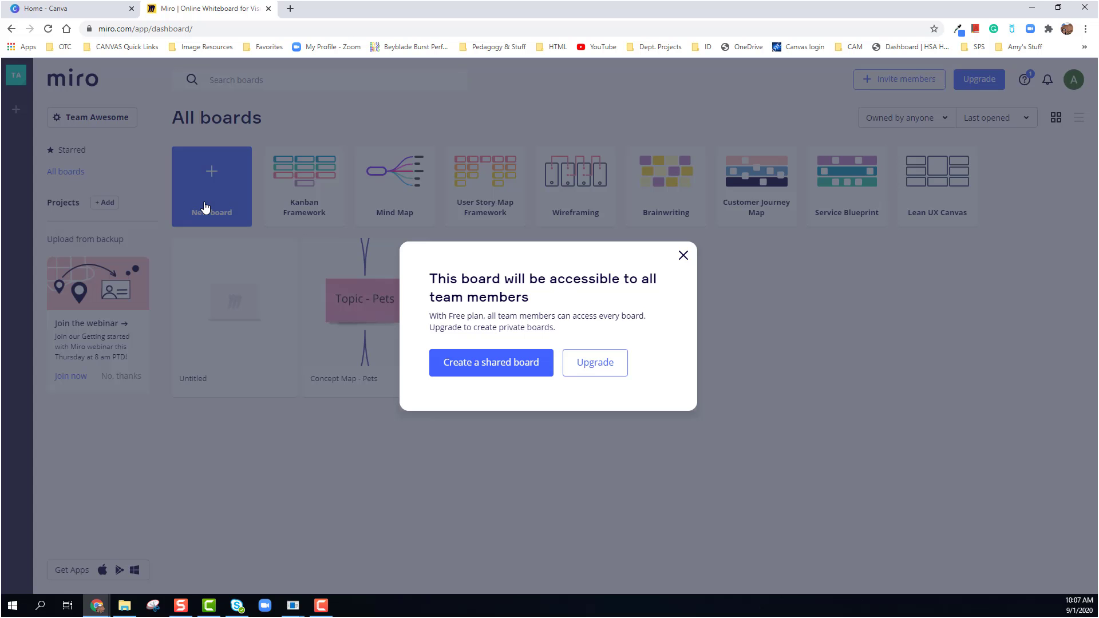
click(531, 367)
scroll(695, 299, down, 1)
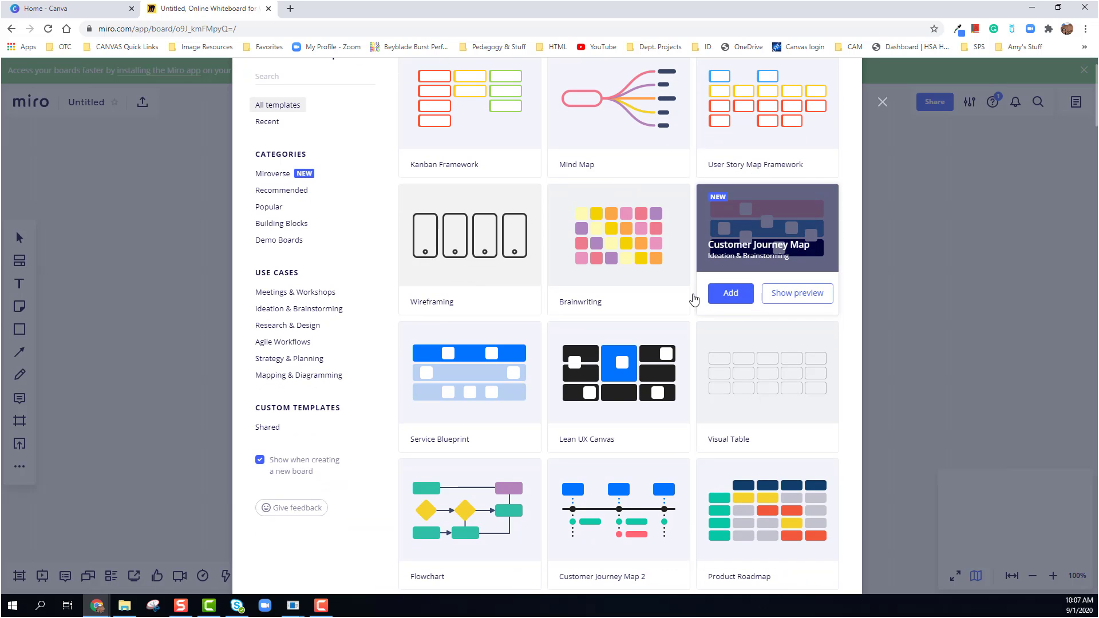
scroll(520, 381, up, 1)
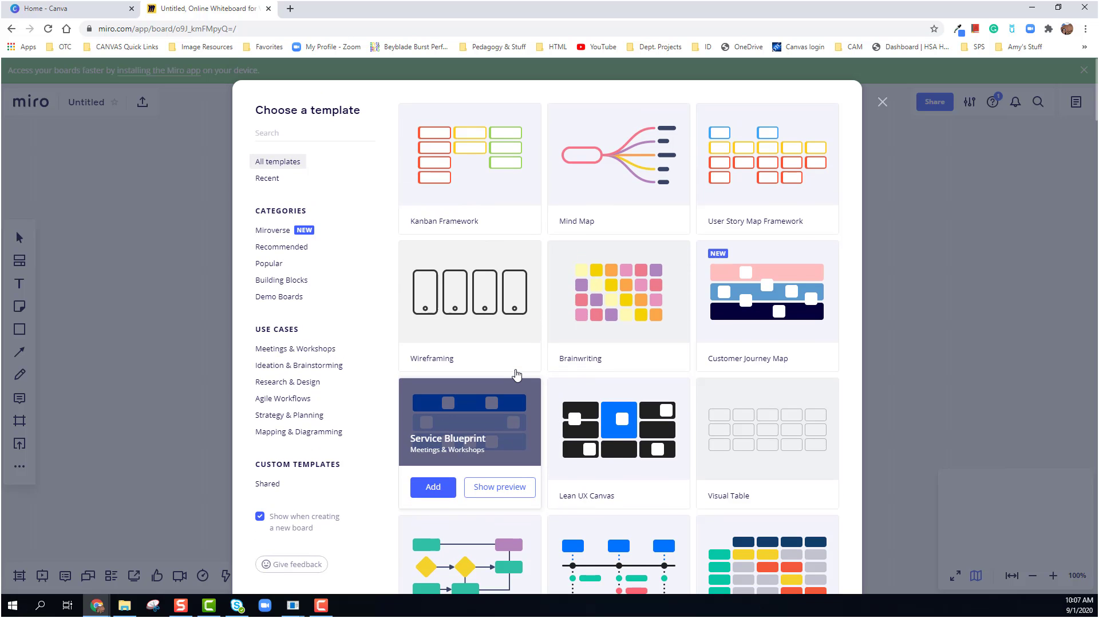
scroll(641, 349, down, 1)
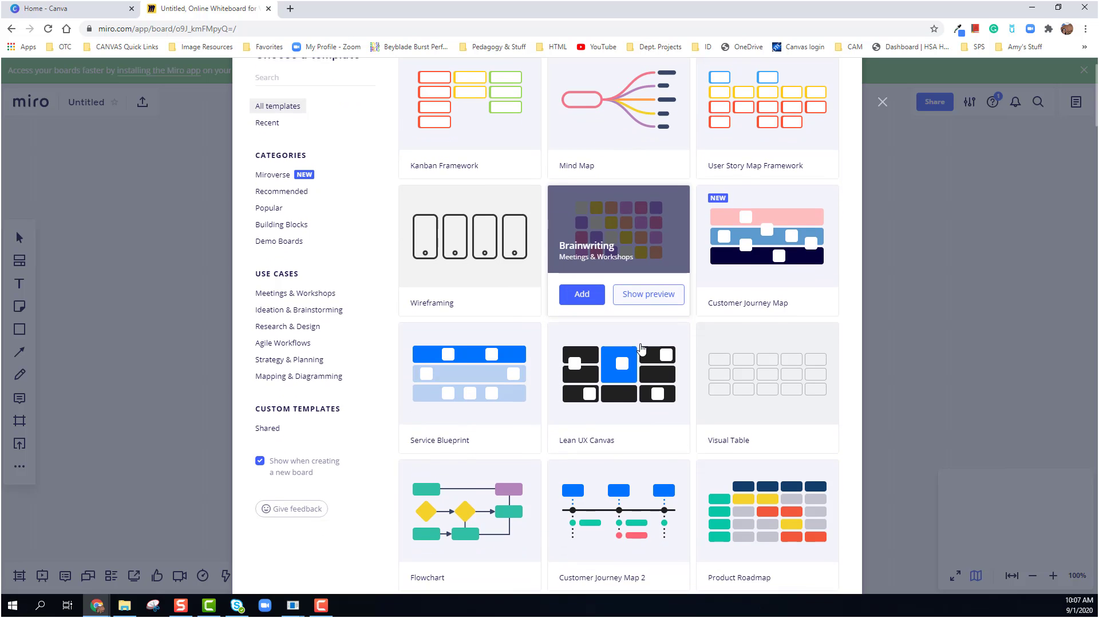
scroll(641, 348, down, 1)
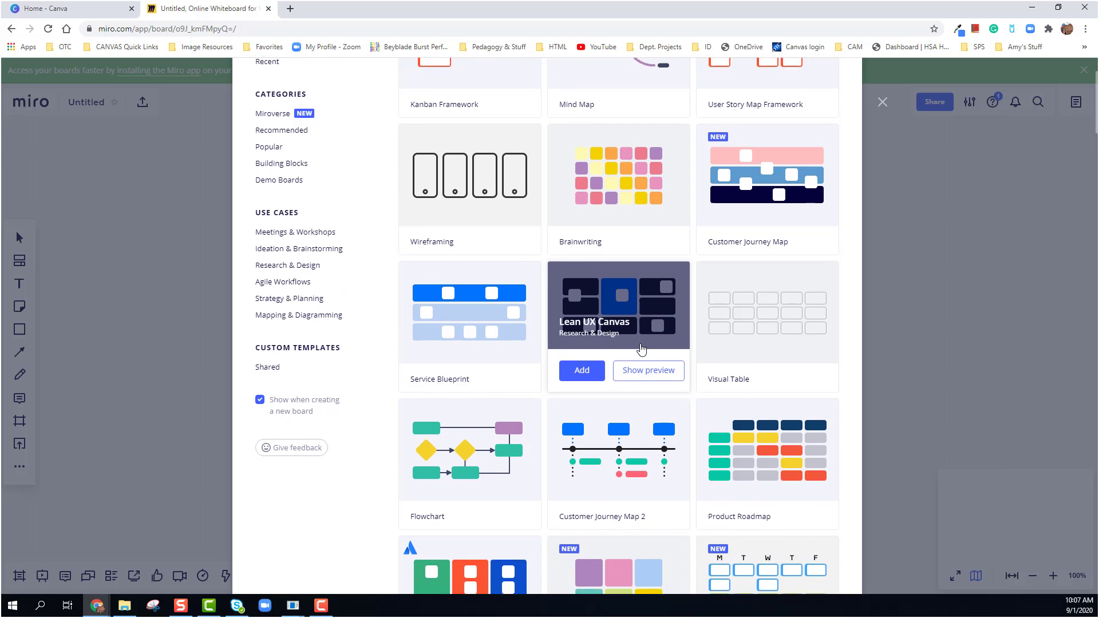
scroll(641, 348, down, 2)
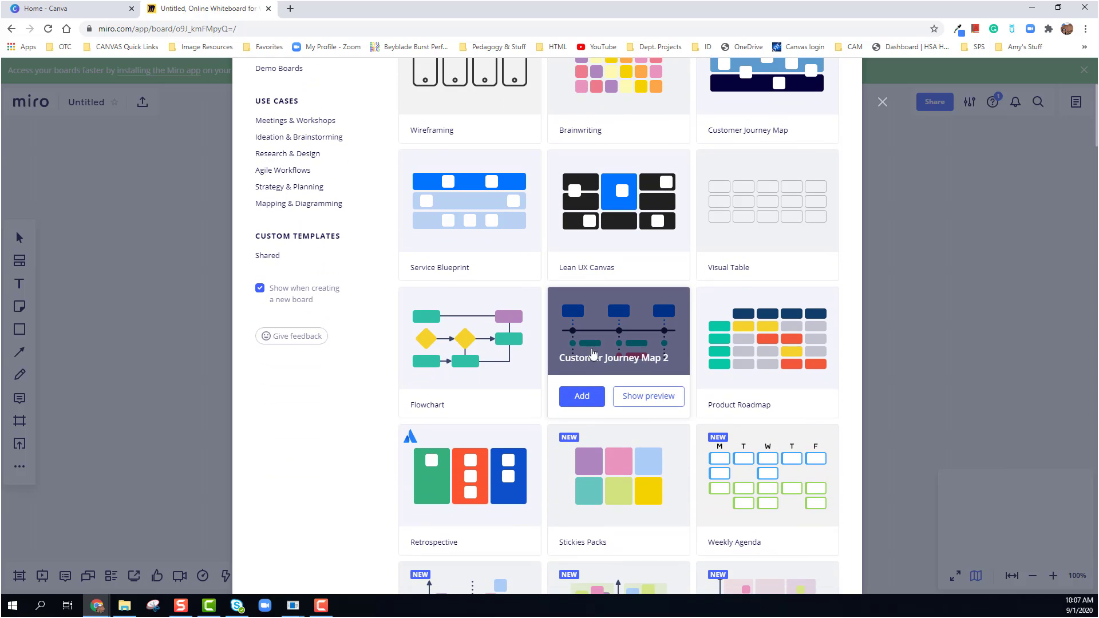
scroll(694, 361, down, 6)
scroll(695, 364, down, 18)
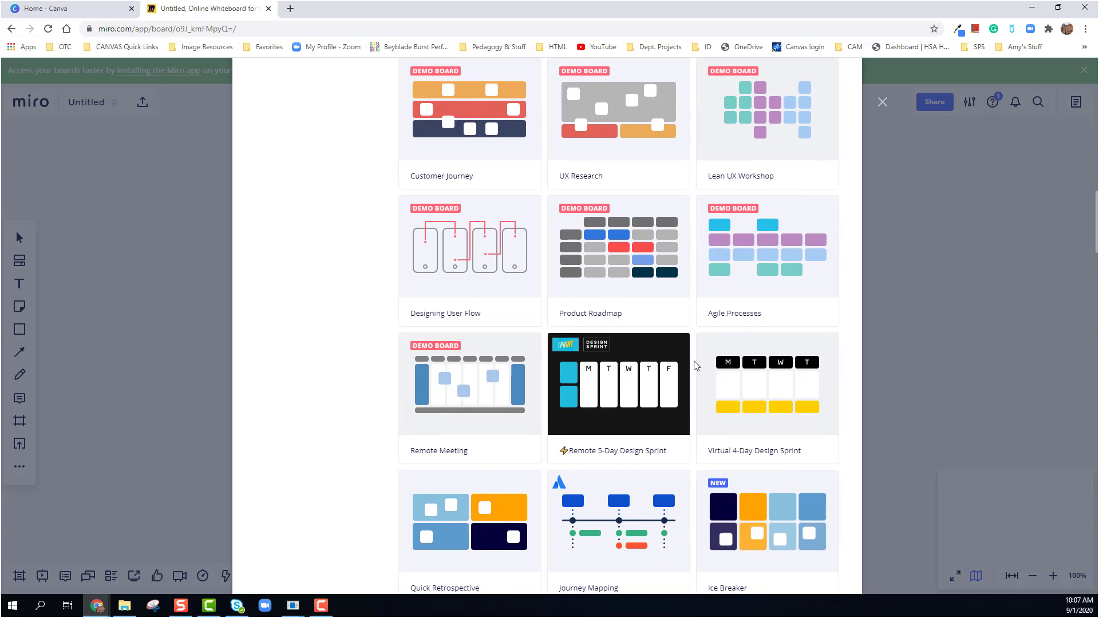
scroll(694, 371, down, 8)
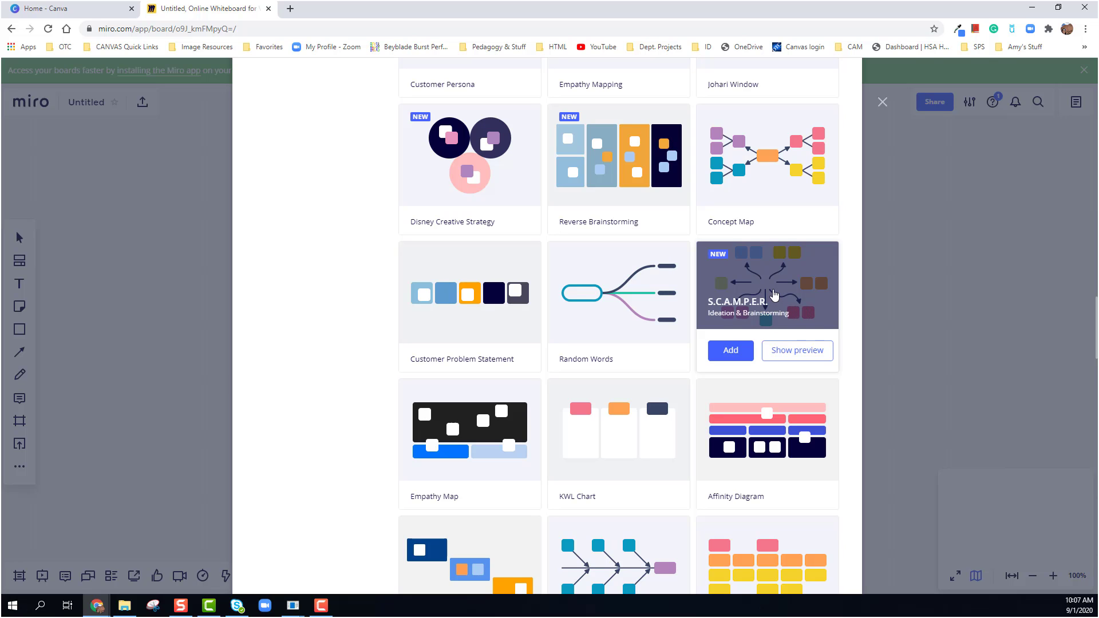
click(774, 295)
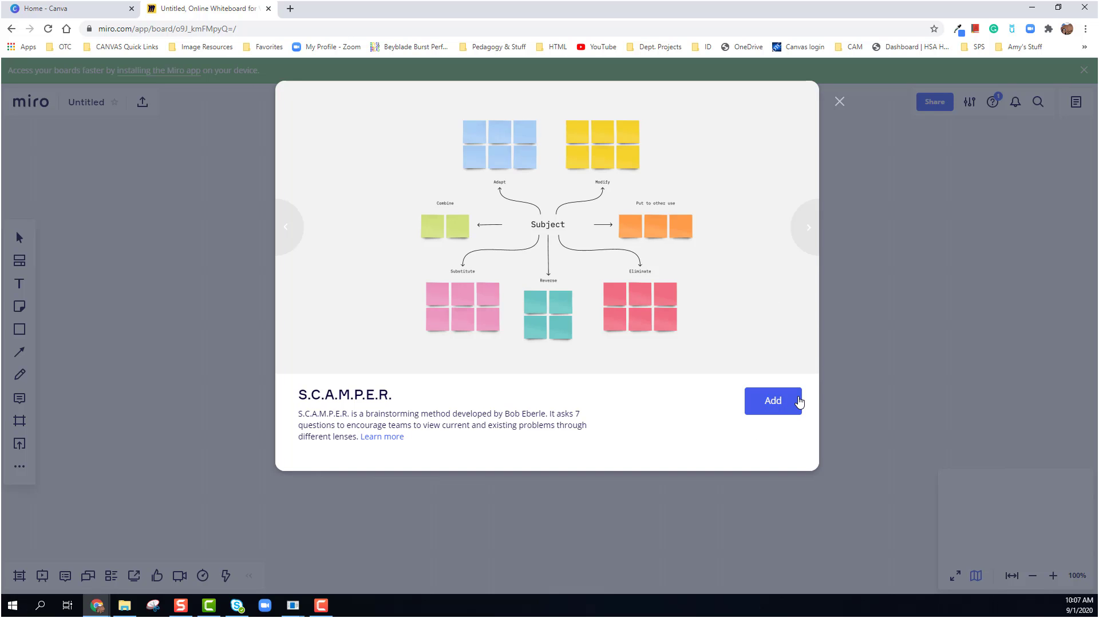
click(777, 403)
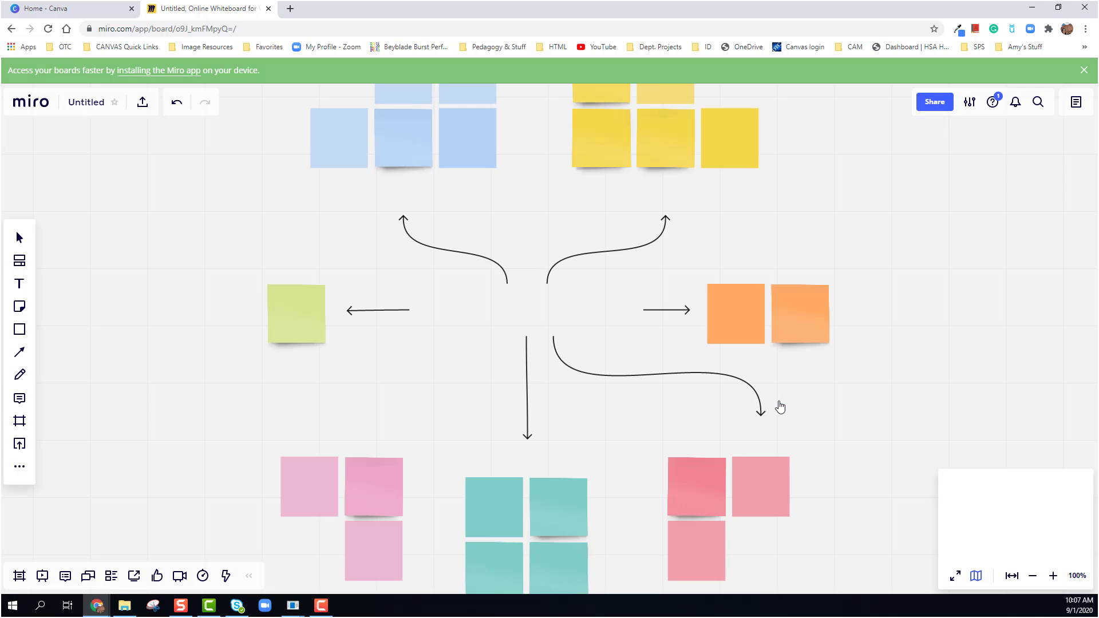
click(889, 337)
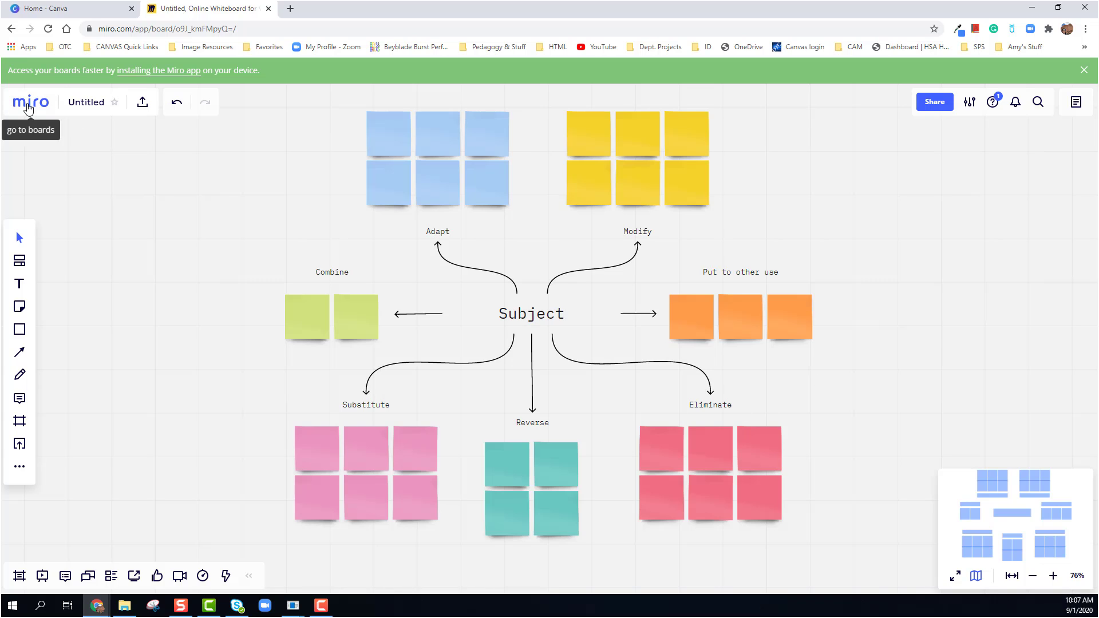
Return to the overview of all boards and open the older untitled board
click(27, 108)
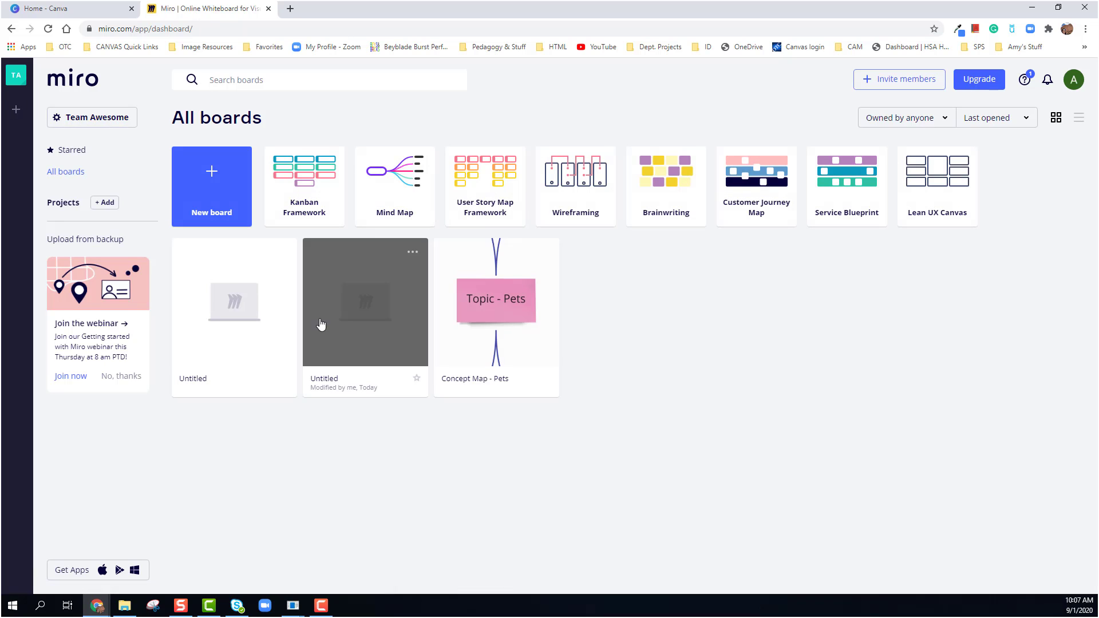
click(336, 321)
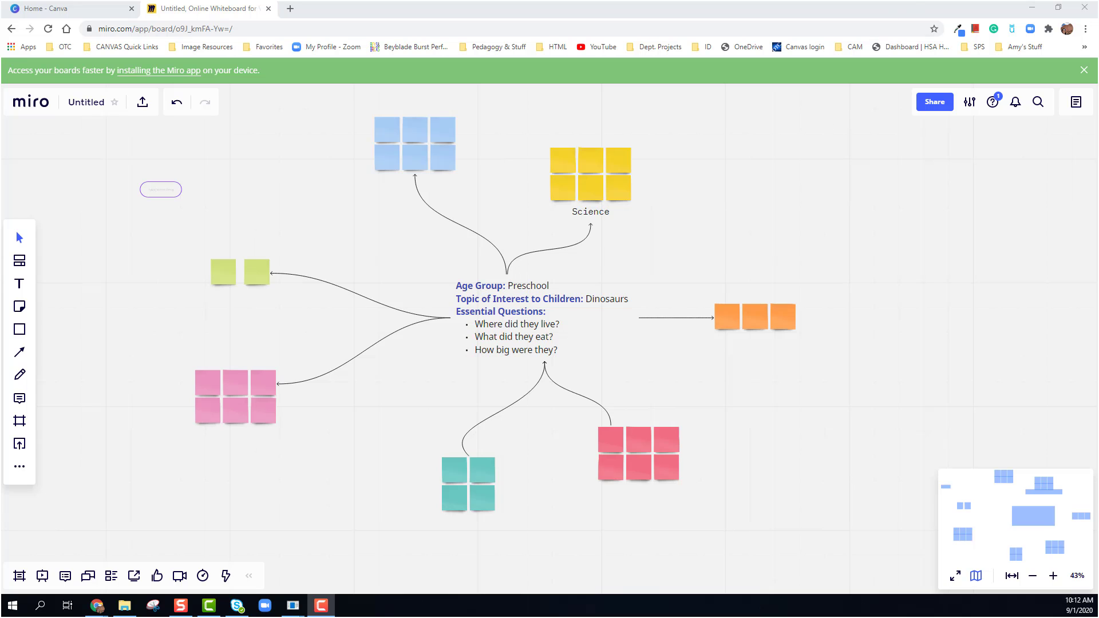
Duplicate the Science label and place the copy just above the orange sticky notes
click(591, 212)
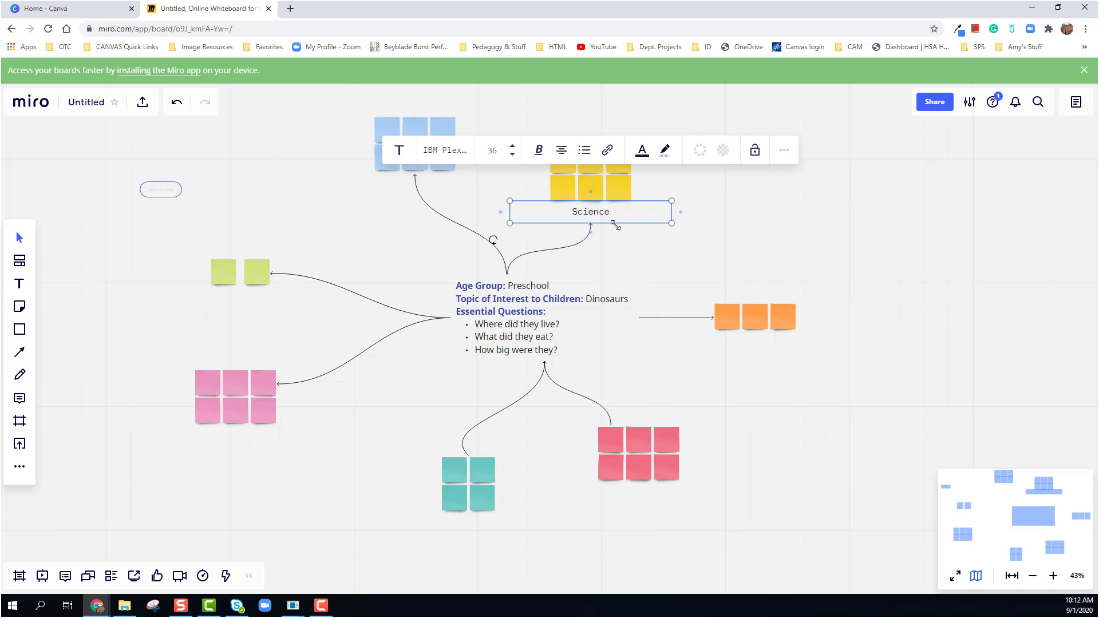
click(607, 260)
click(609, 214)
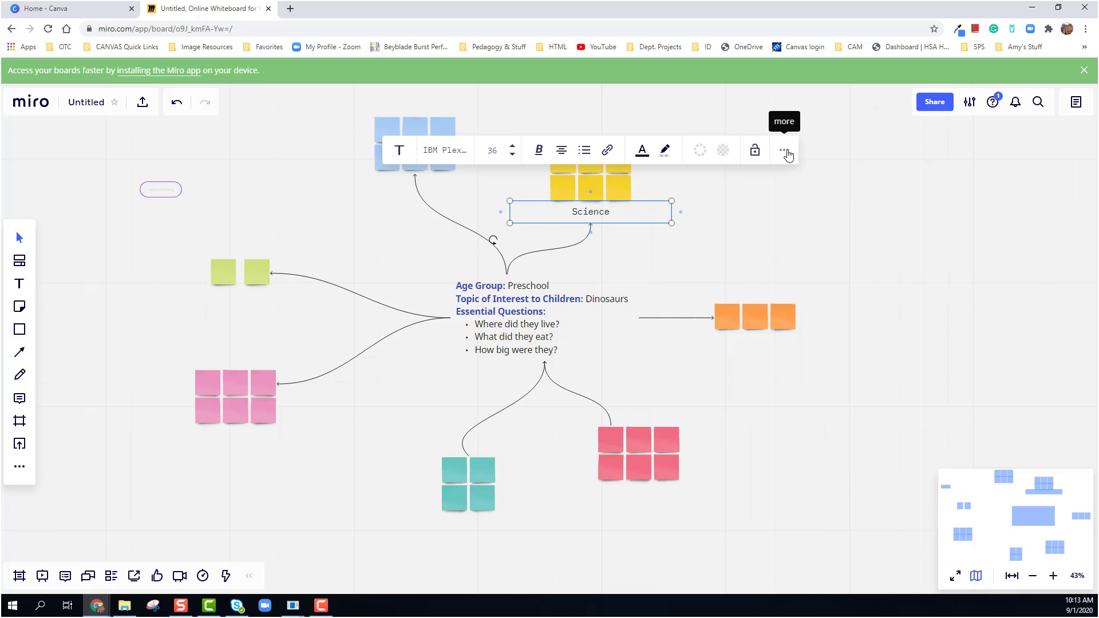
click(784, 151)
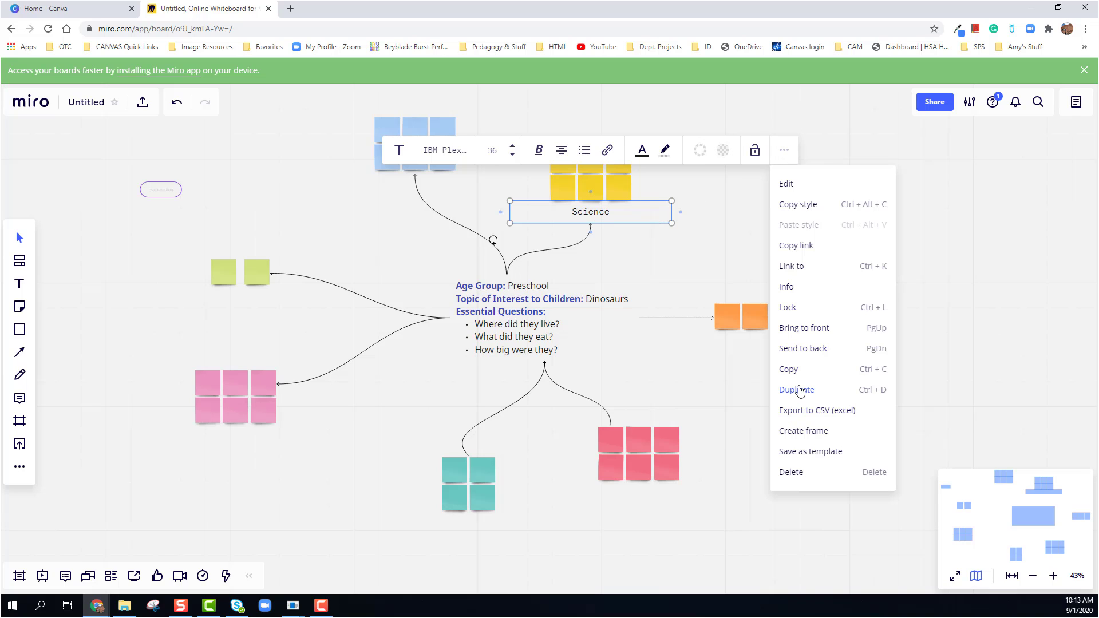
click(800, 391)
drag(770, 216, 766, 291)
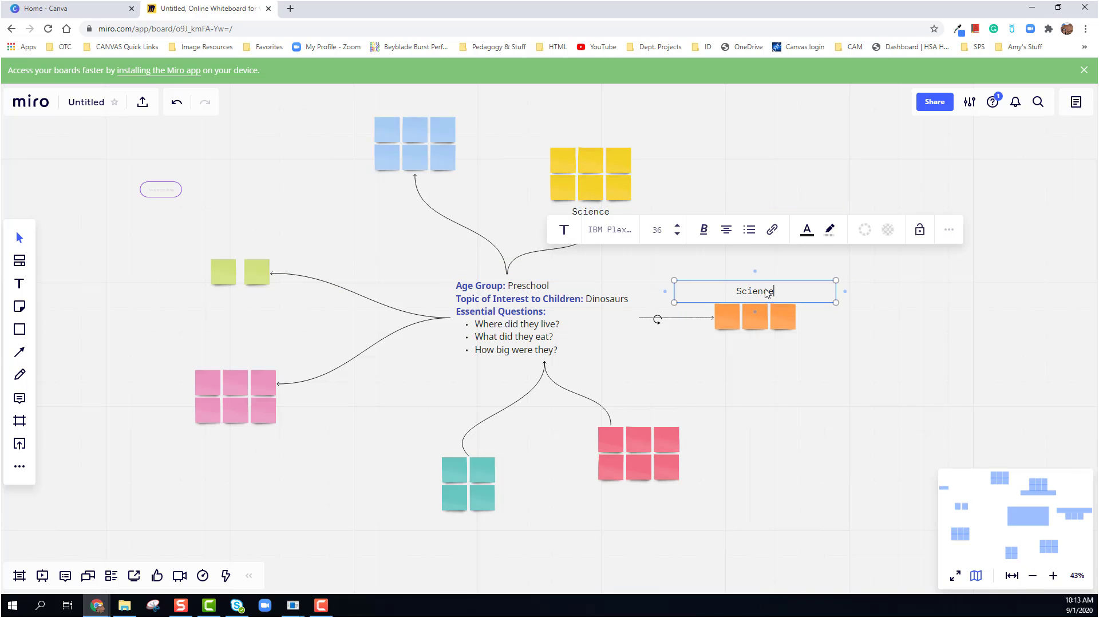
Change the text of the label above the orange sticky notes to Technology
double_click(766, 290)
text(Tecnh)
key(BackSpace)
key(BackSpace)
text(hnology)
click(882, 308)
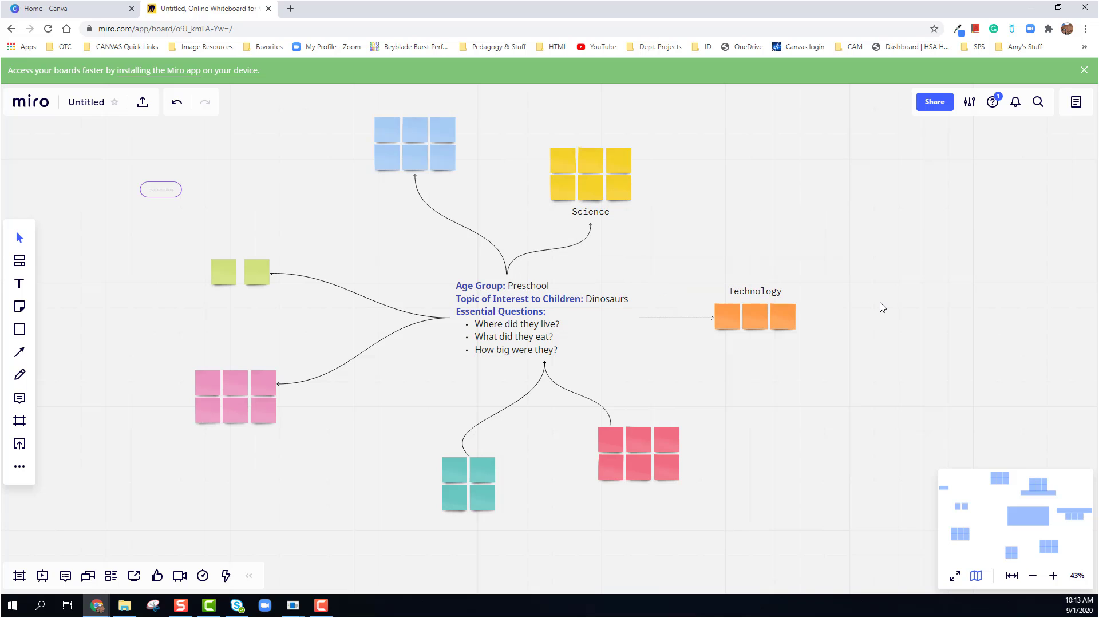
Duplicate the Technology label and place the copy just above the red sticky notes
click(766, 292)
click(949, 229)
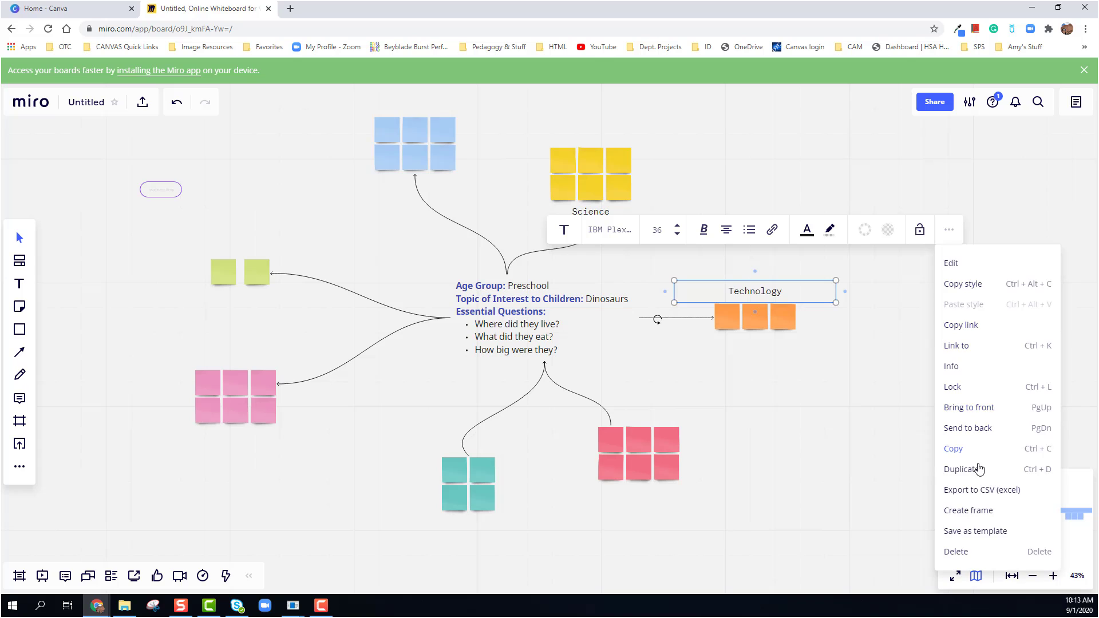
click(979, 471)
drag(925, 305, 690, 420)
Change the text of the label above the red sticky notes to Engineering
double_click(689, 418)
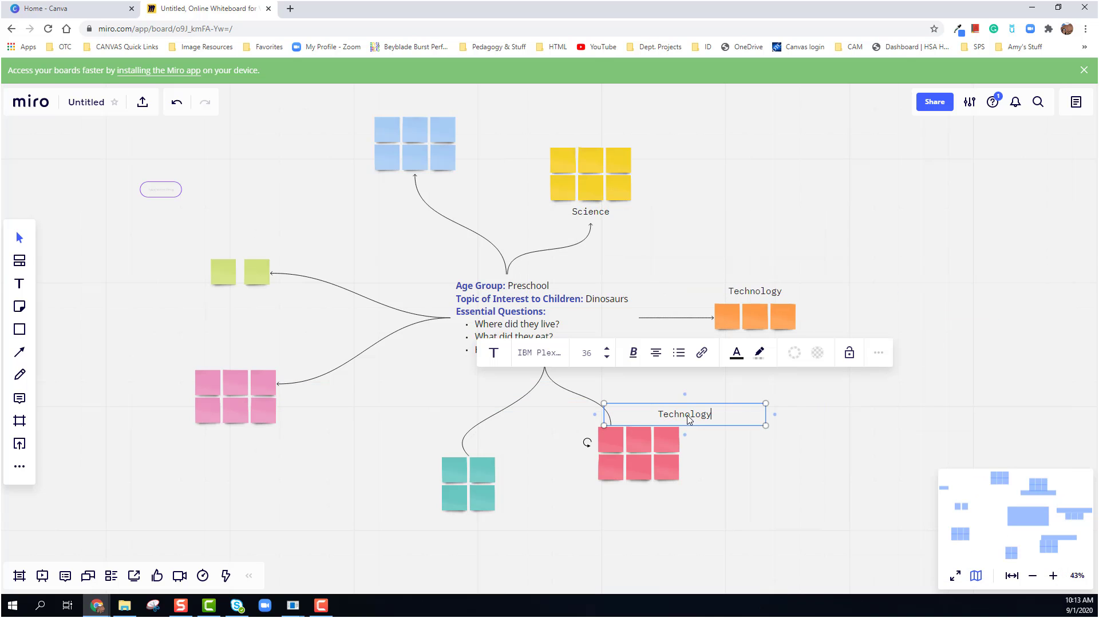
text(Engineering)
click(843, 430)
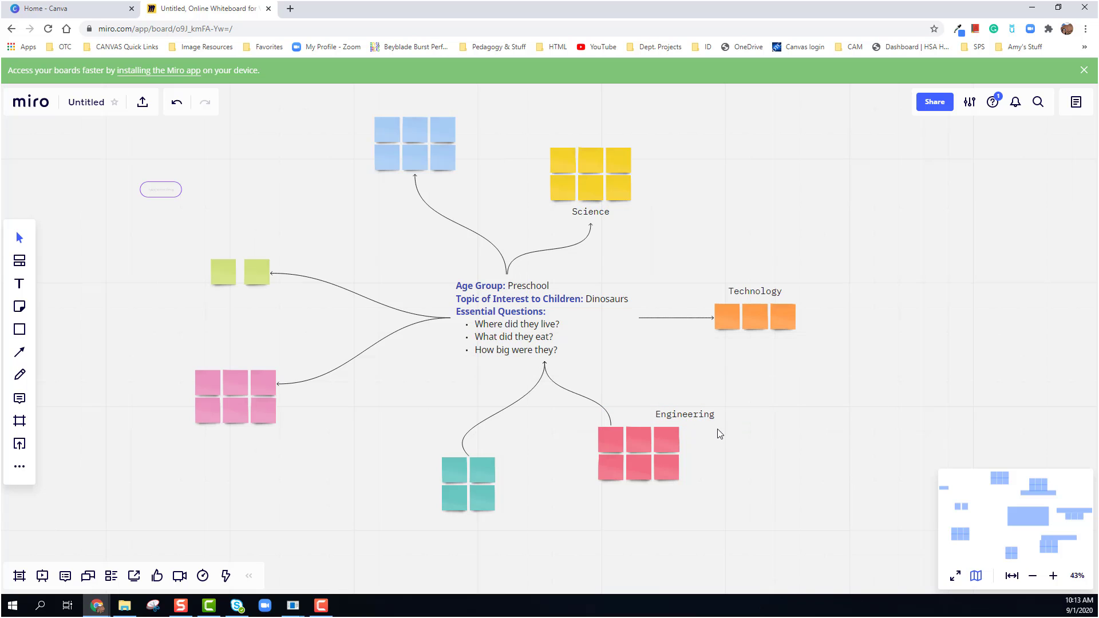
click(666, 441)
click(820, 375)
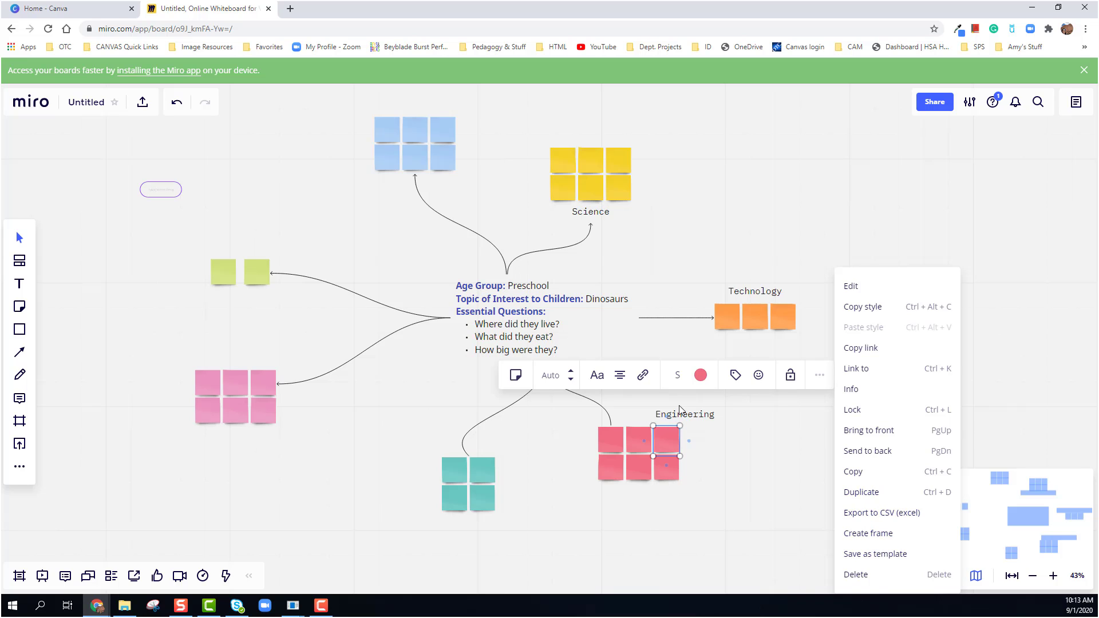
click(702, 420)
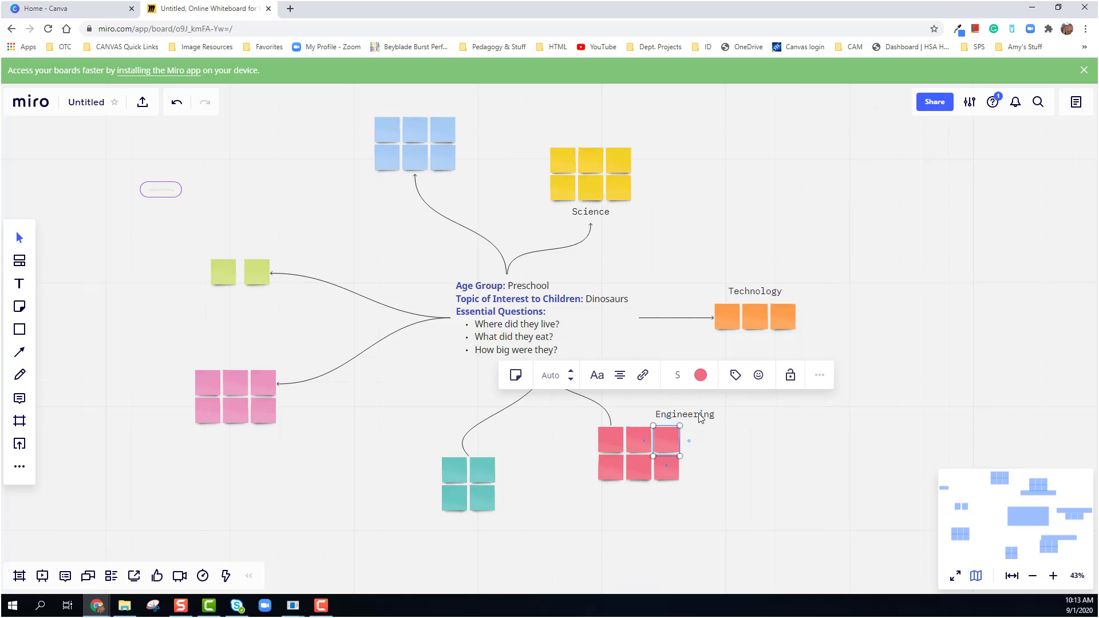
click(587, 404)
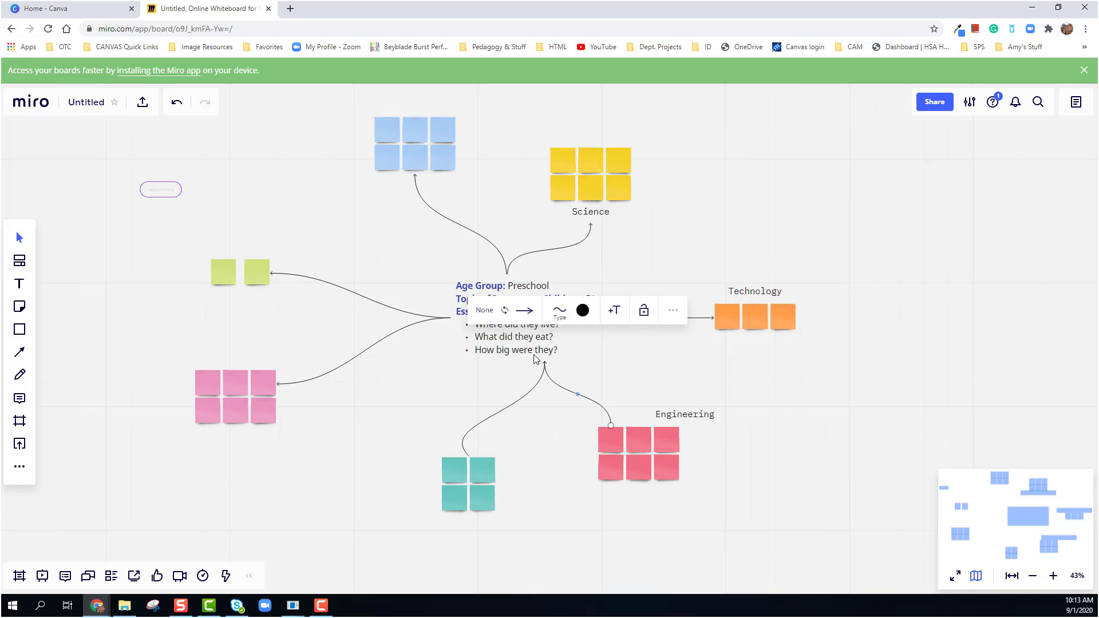
click(783, 355)
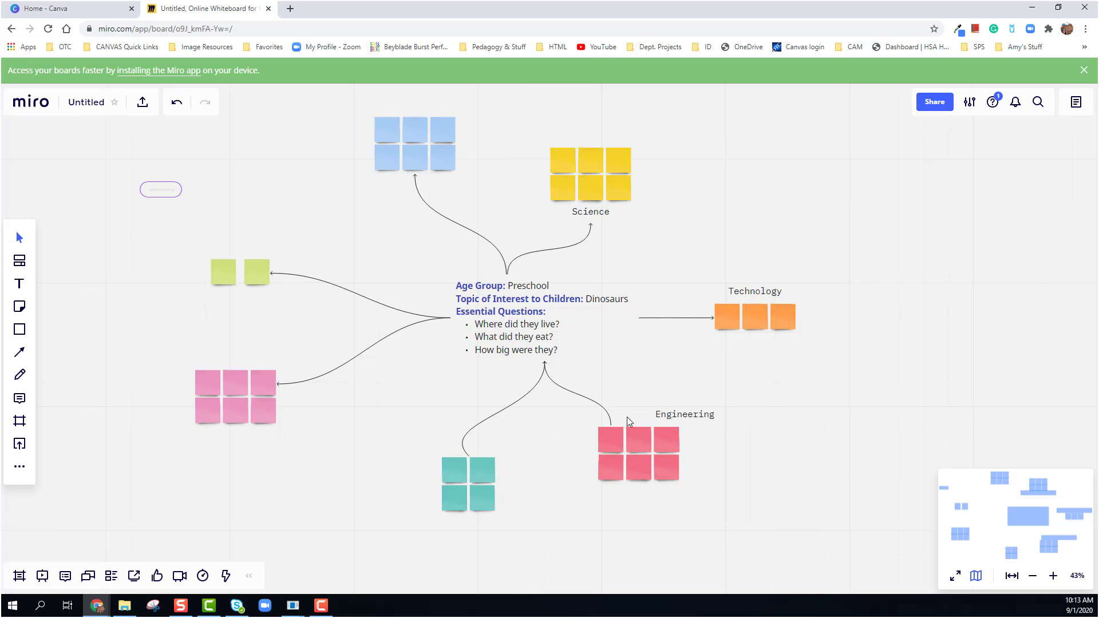
Reposition the six red sticky notes together and the Engineering label so that the label sits directly above the notes
click(613, 444)
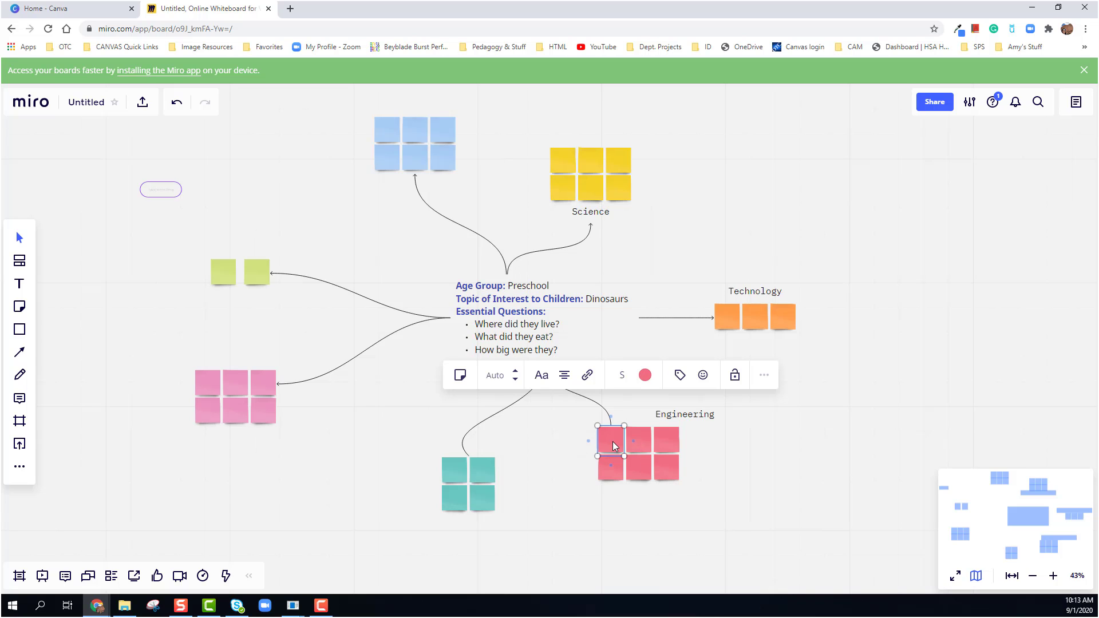
shift+click(647, 446)
shift+click(678, 446)
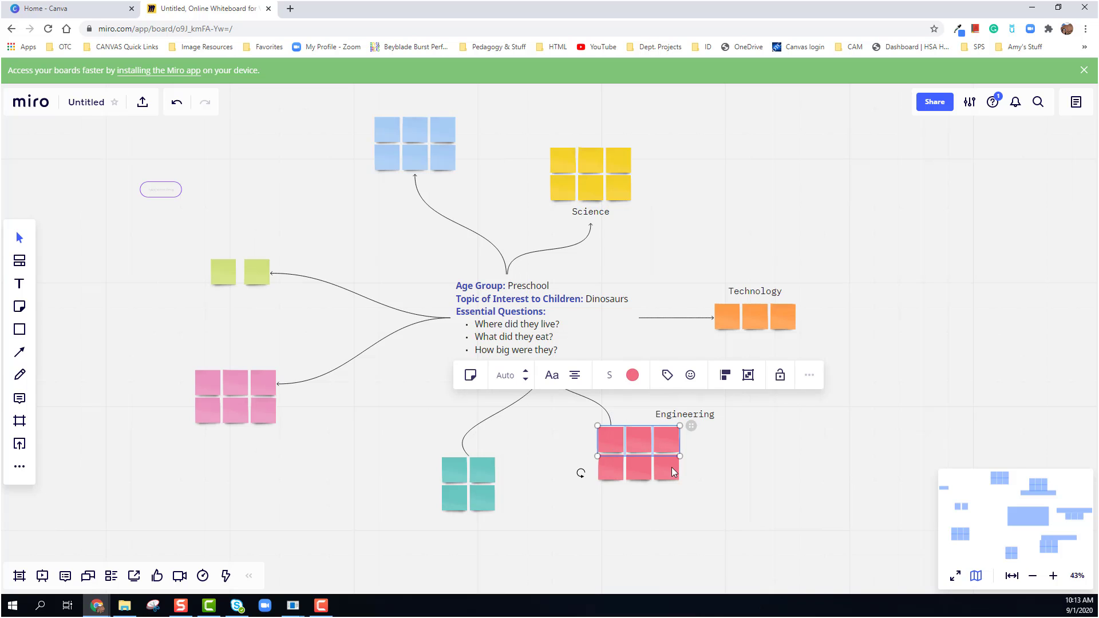
shift+click(637, 470)
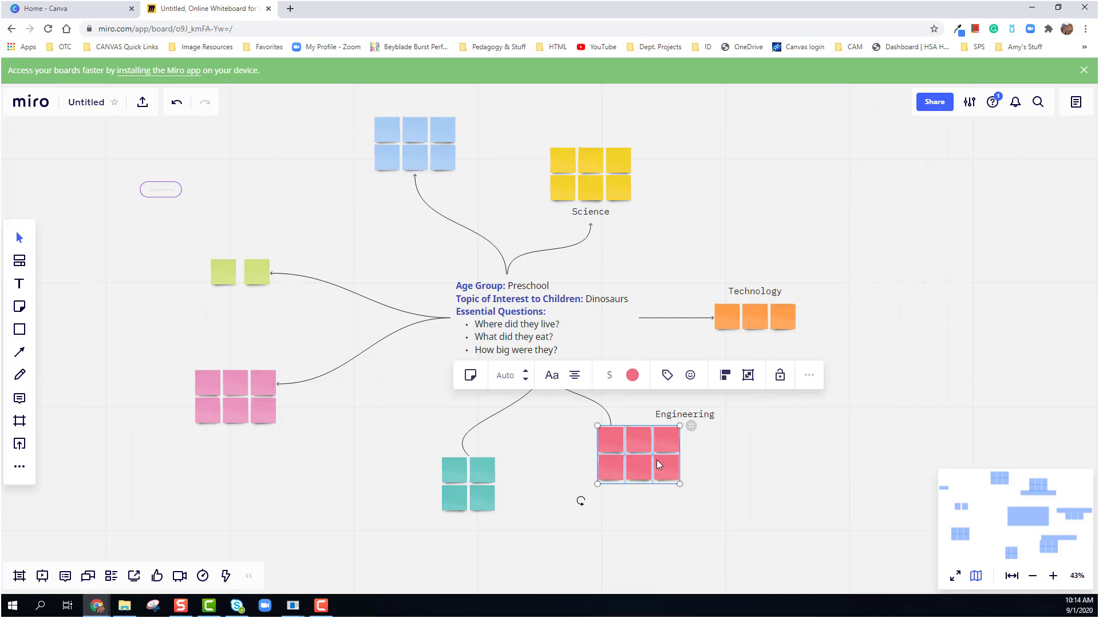
drag(615, 447, 701, 424)
click(795, 454)
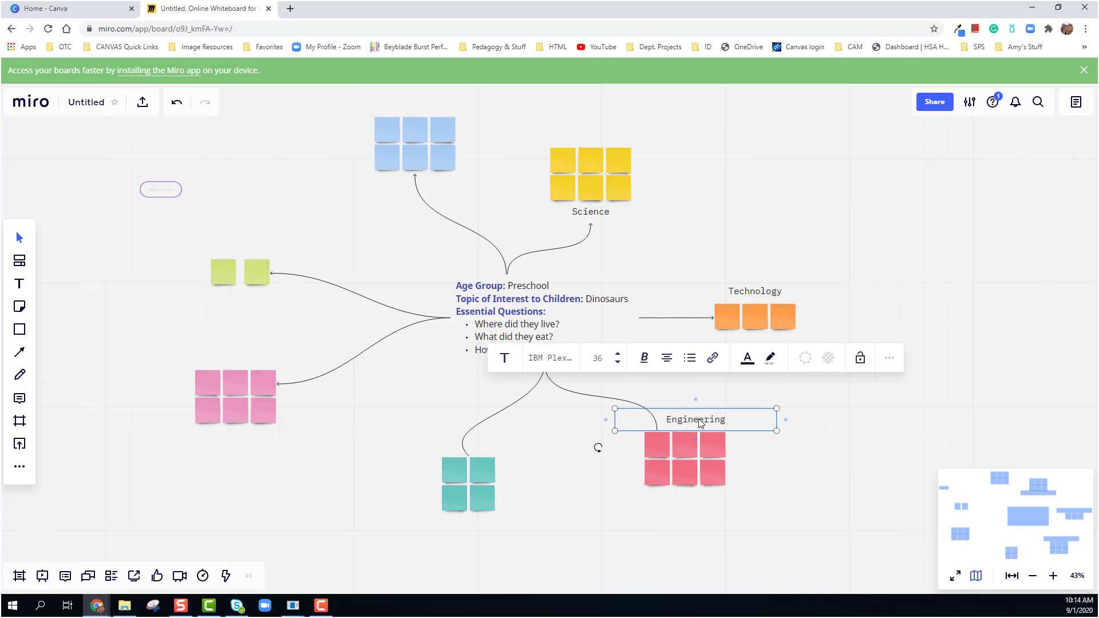
Format the Engineering label with font size 48 and left alignment, and narrow its text box to fit the word
click(619, 355)
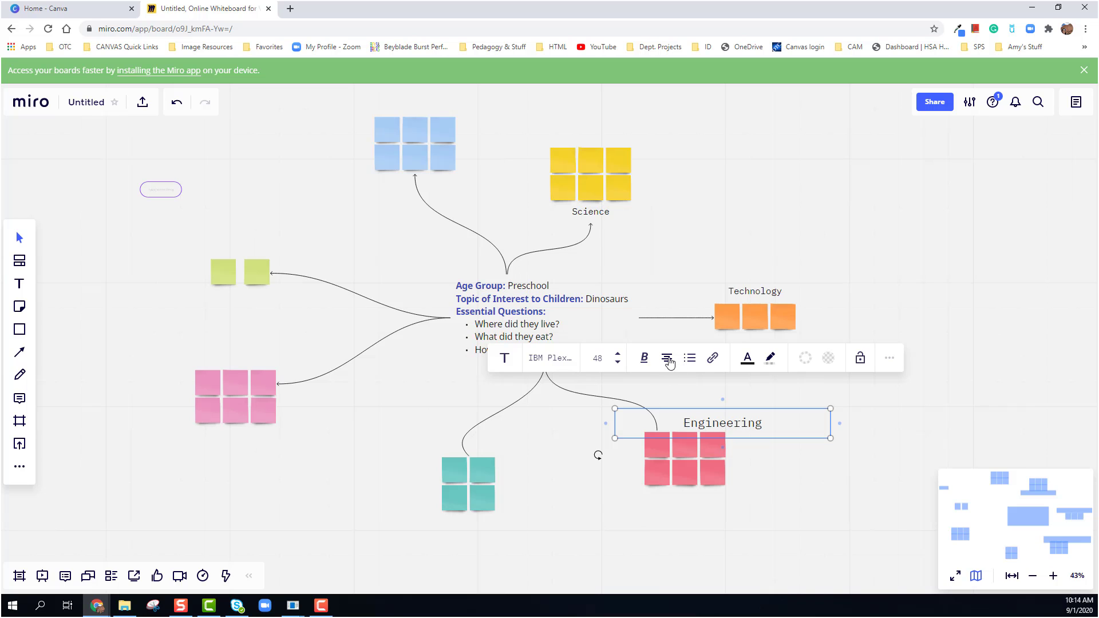
click(667, 358)
click(644, 385)
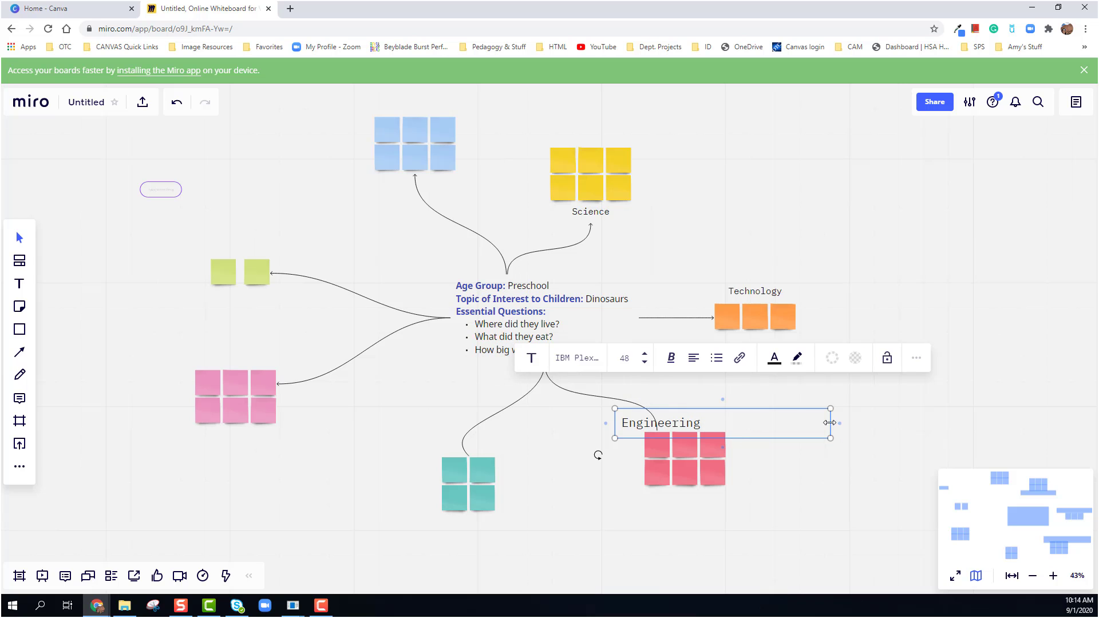
drag(832, 430, 716, 424)
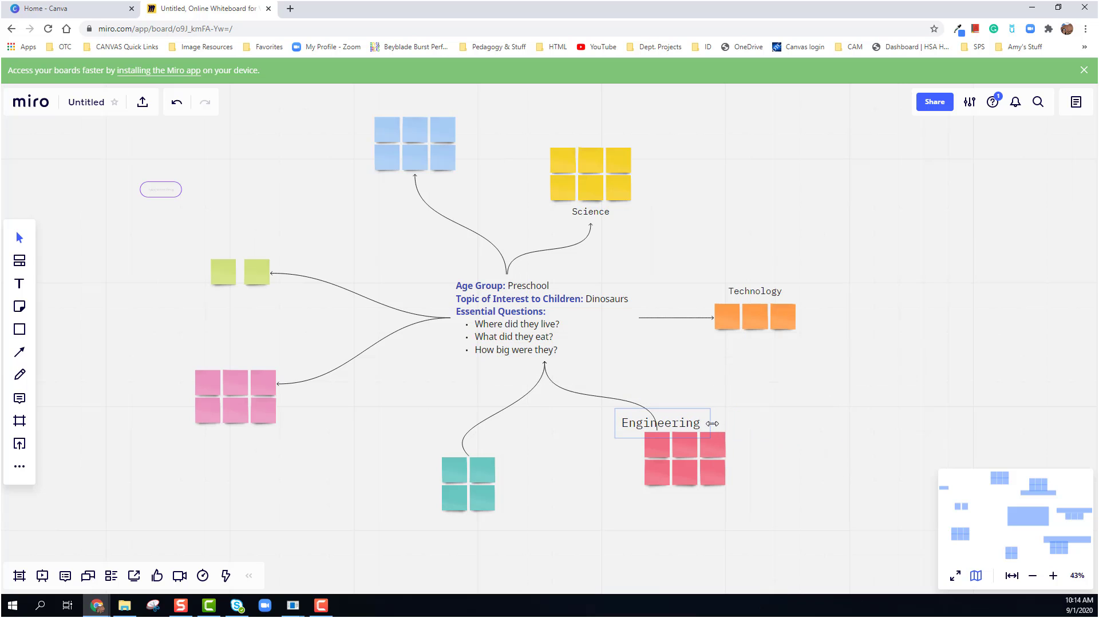
Move the Engineering label so that it sits centred above the red sticky notes
click(761, 458)
drag(761, 413, 735, 423)
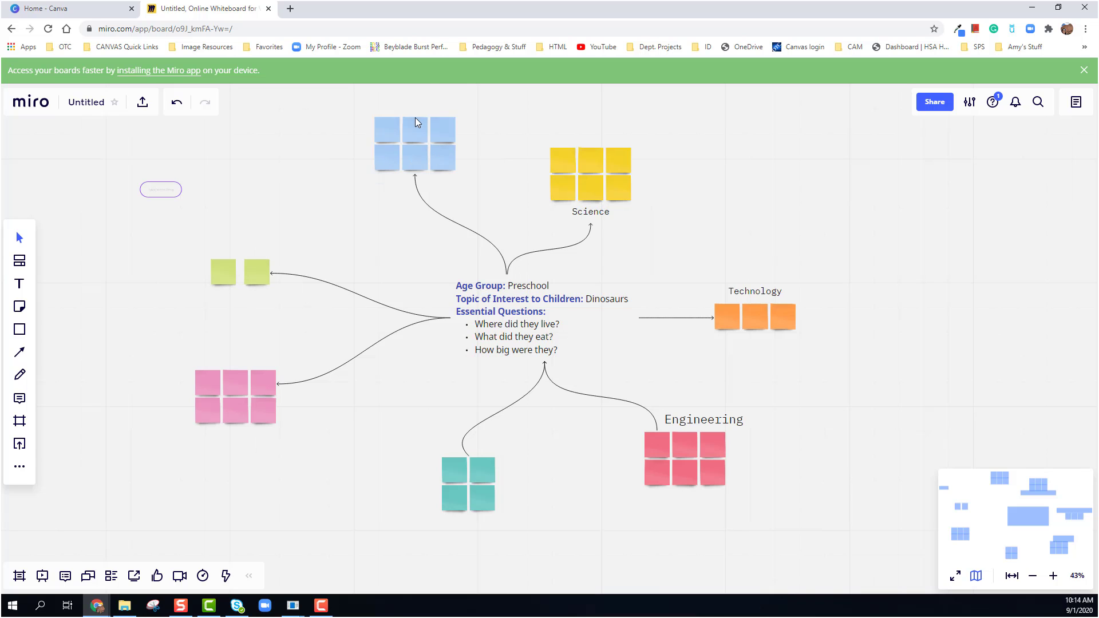
Delete the two light green sticky notes and the empty purple mind map node
click(227, 278)
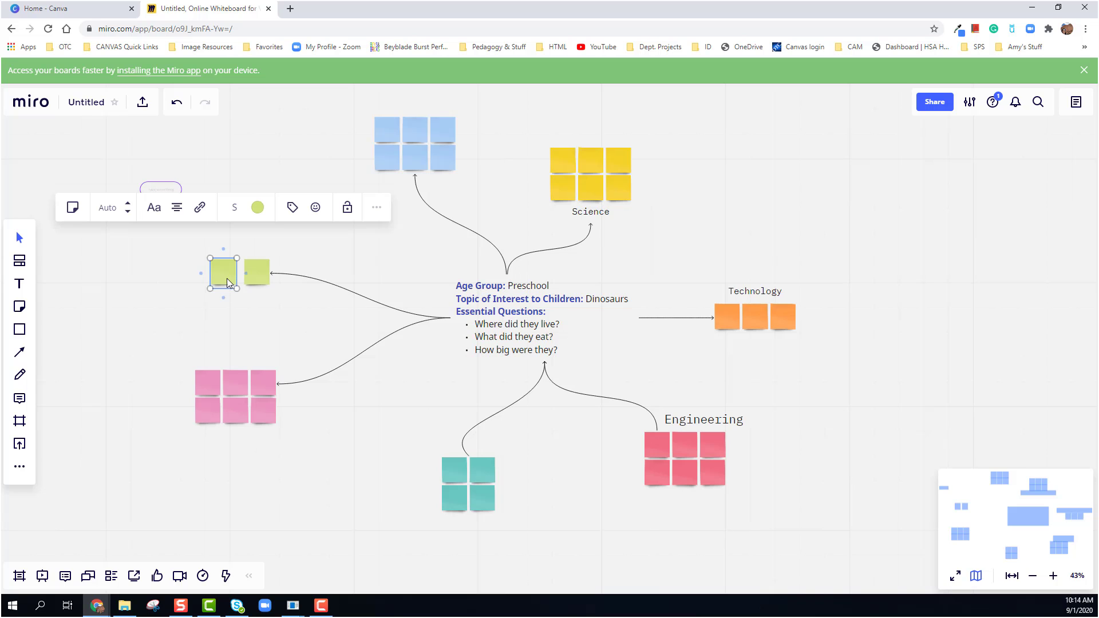
shift+click(265, 279)
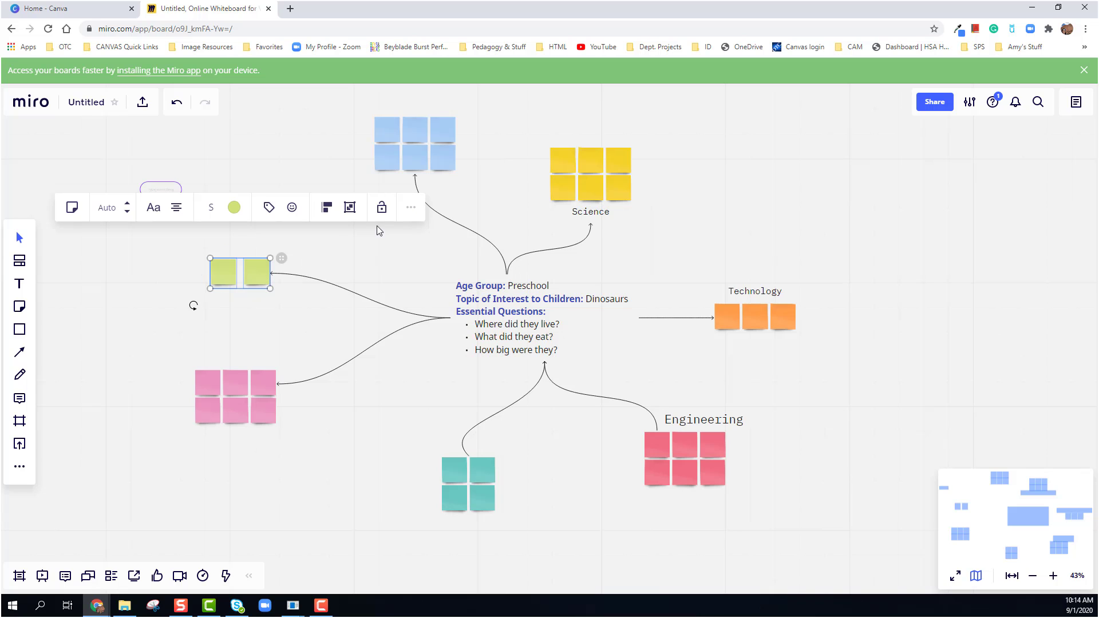
click(410, 207)
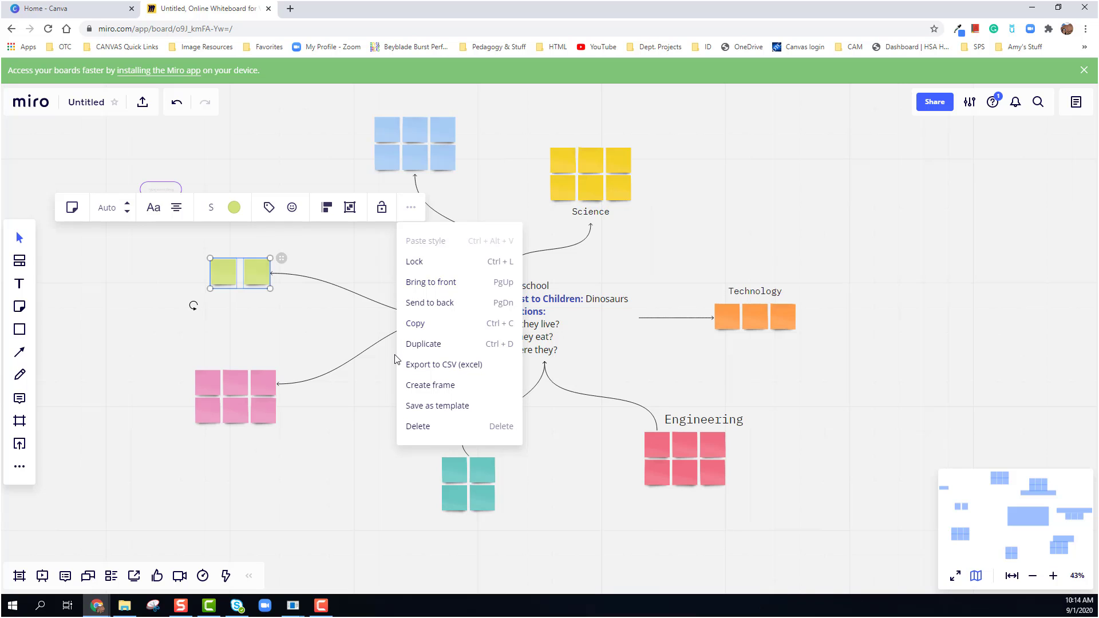
click(435, 426)
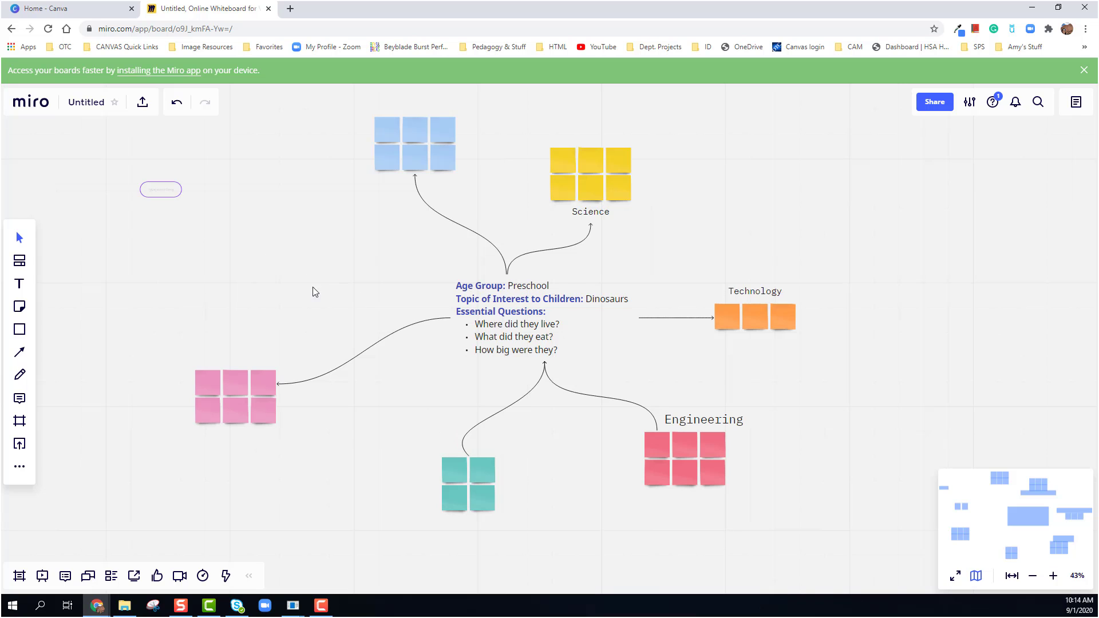
click(174, 194)
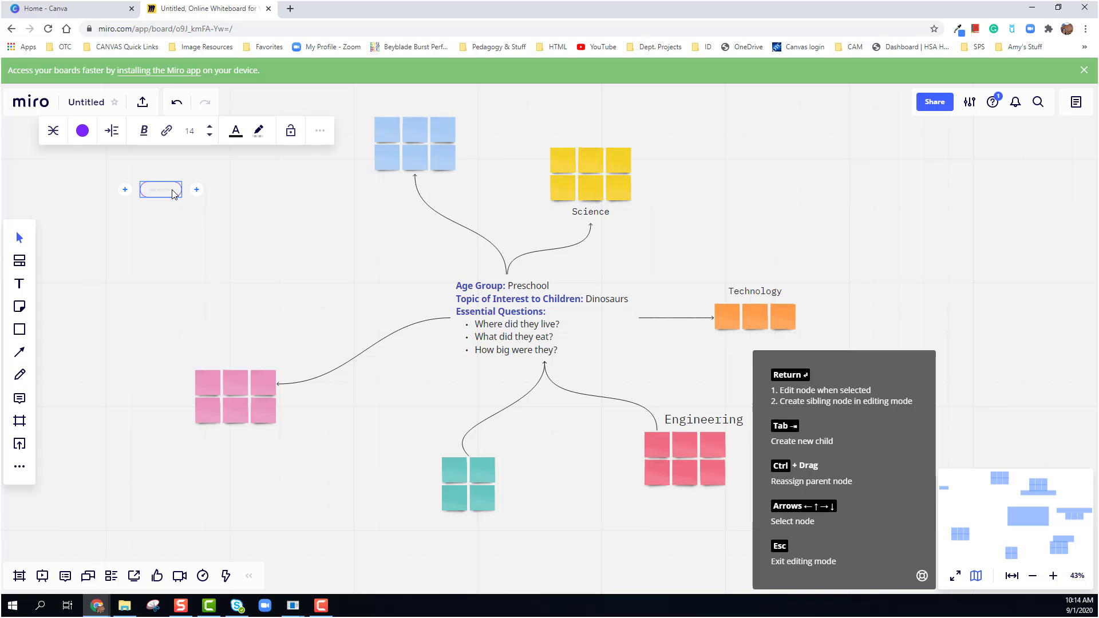
key(Delete)
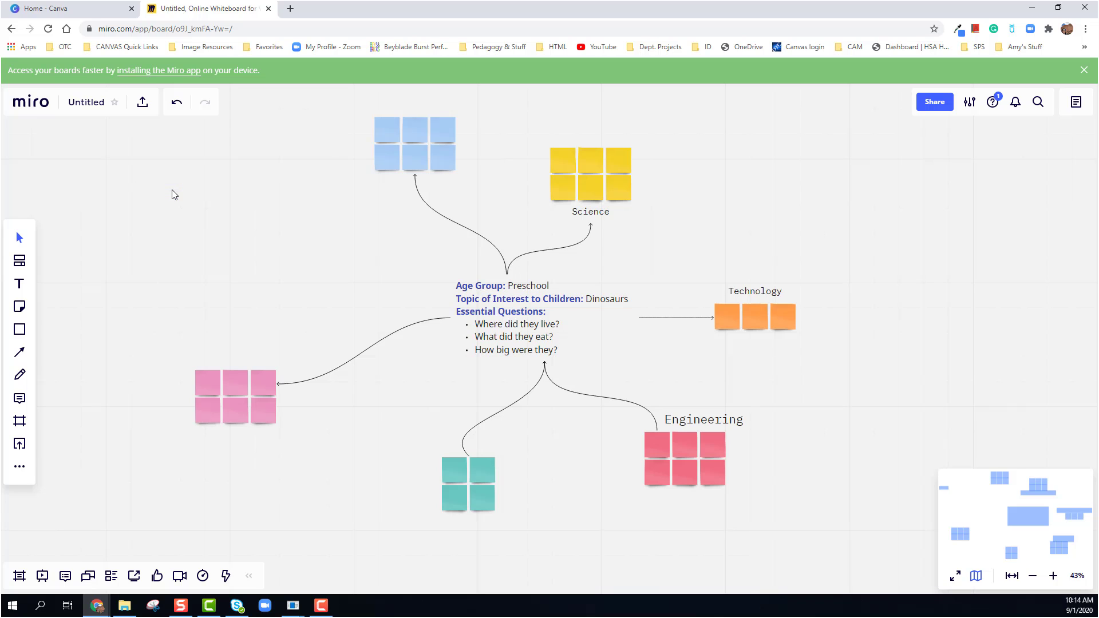
Delete all six blue sticky notes above the central text
click(389, 132)
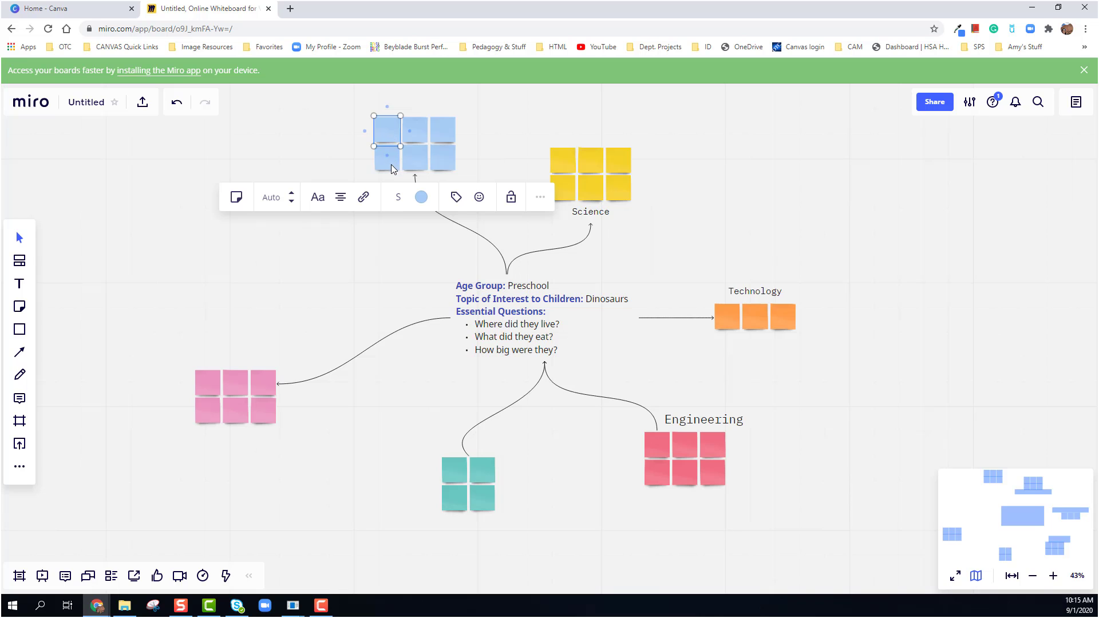
shift+click(391, 164)
shift+click(411, 135)
shift+click(418, 150)
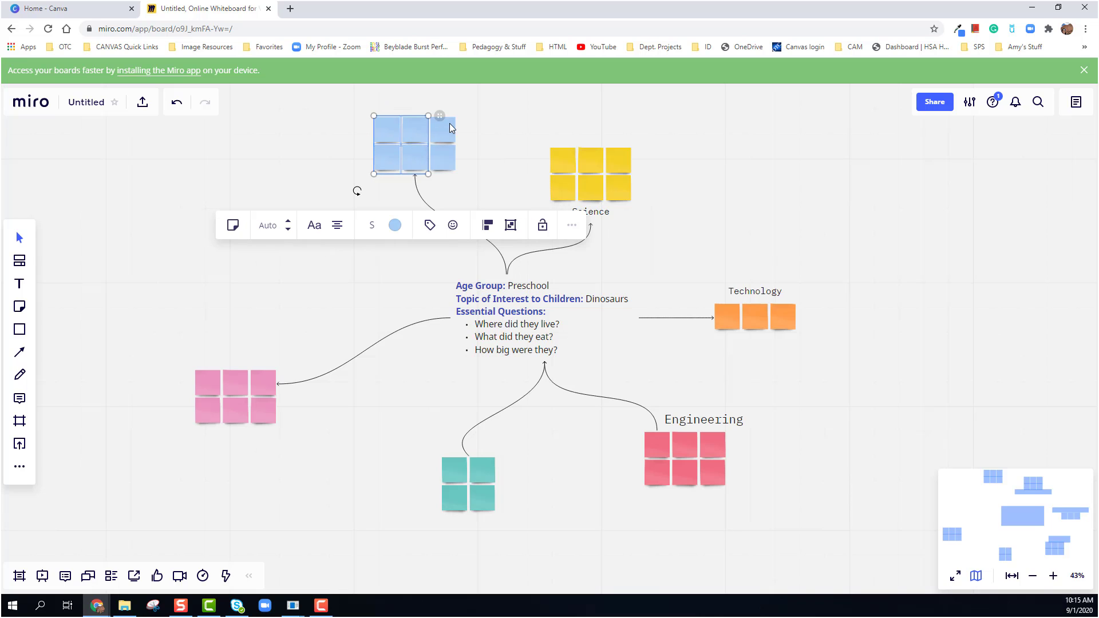
shift+click(448, 123)
shift+click(442, 147)
click(585, 226)
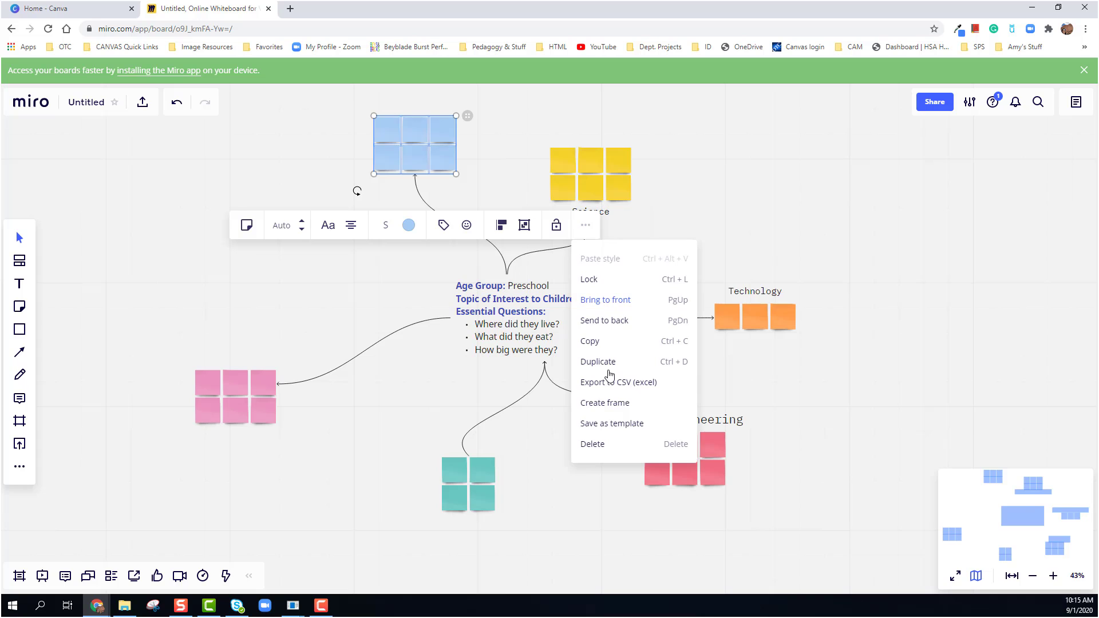
click(606, 446)
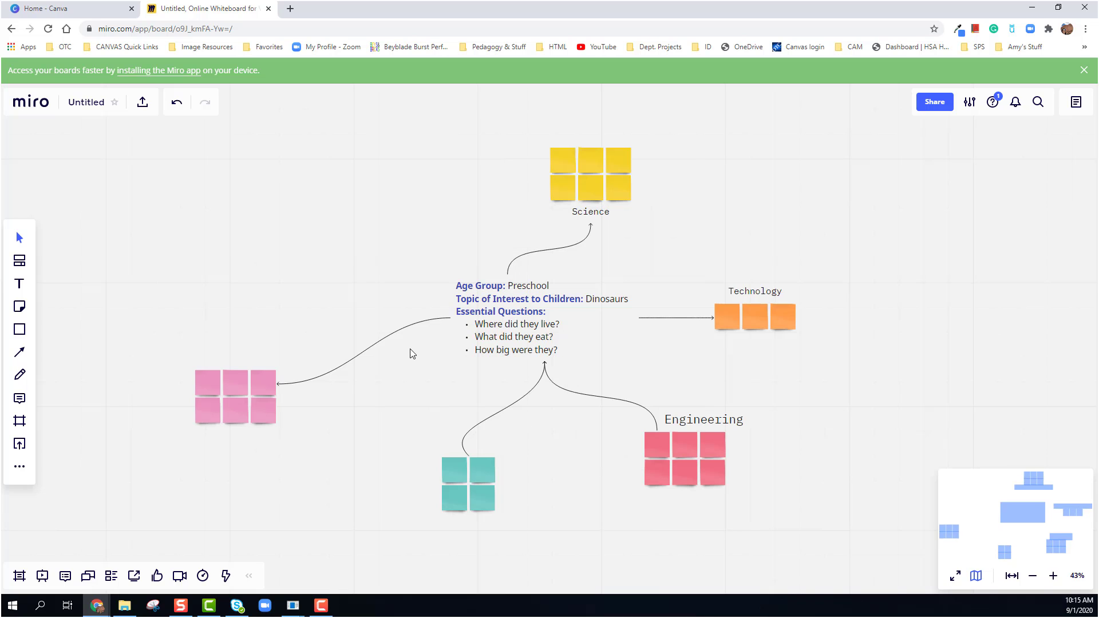
Move the six pink sticky notes together closer to the central text, level with its essential questions
click(213, 384)
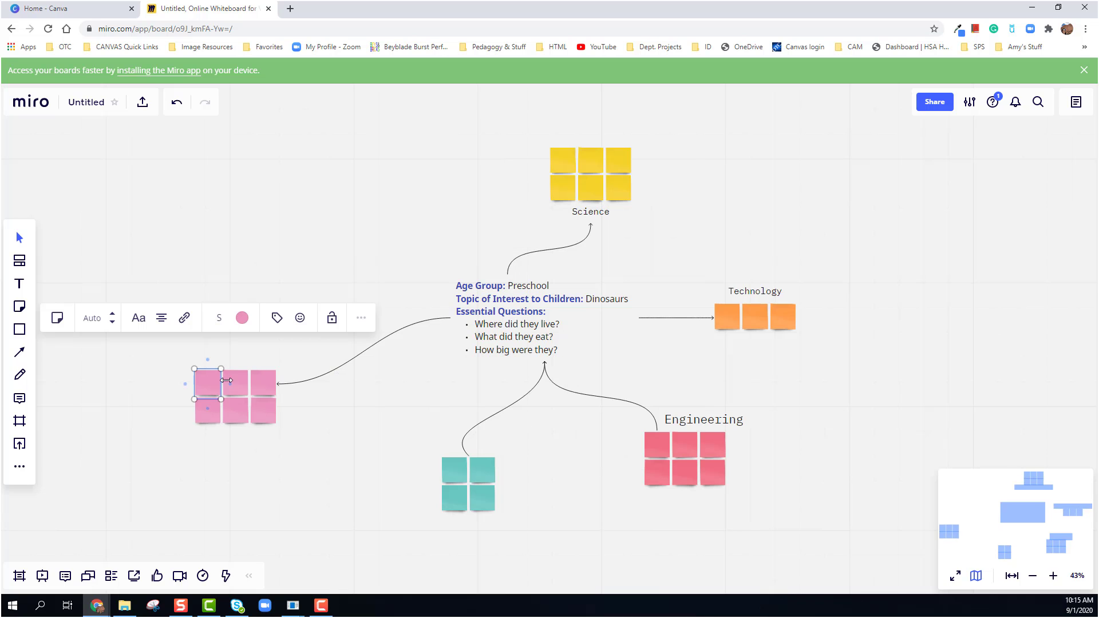
shift+click(236, 378)
shift+click(235, 407)
shift+click(201, 414)
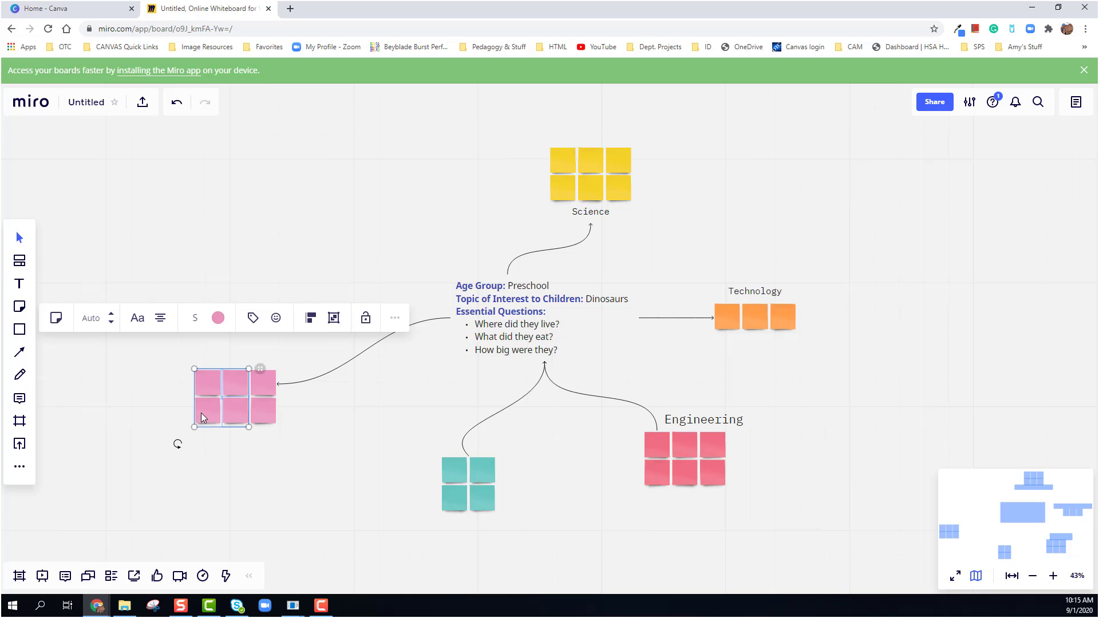
shift+click(256, 418)
shift+click(273, 384)
drag(258, 387, 328, 319)
drag(329, 318, 328, 319)
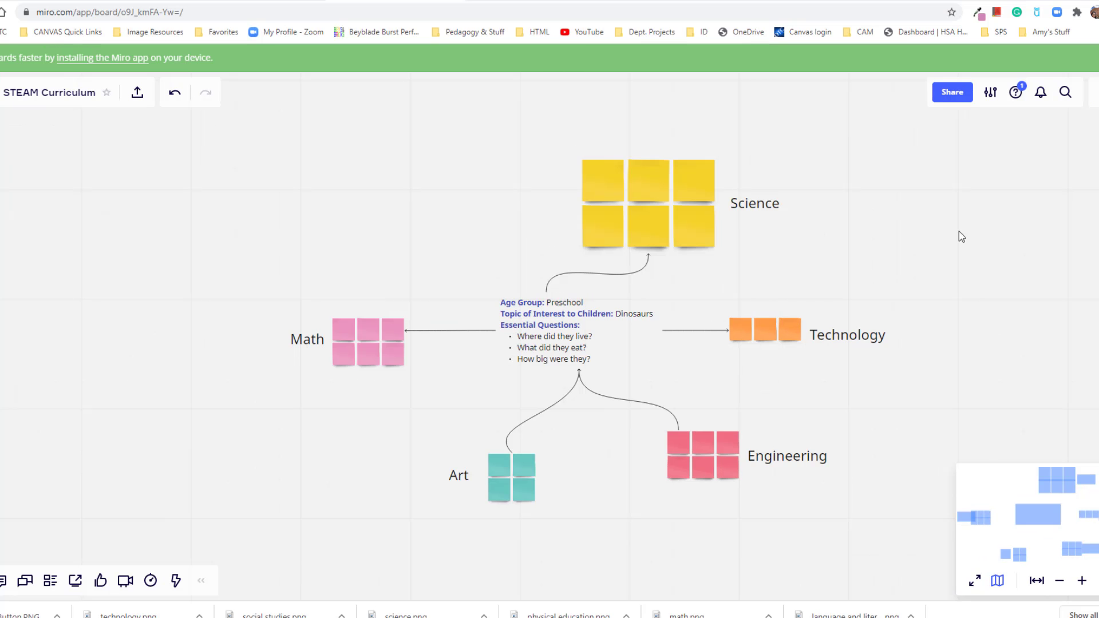